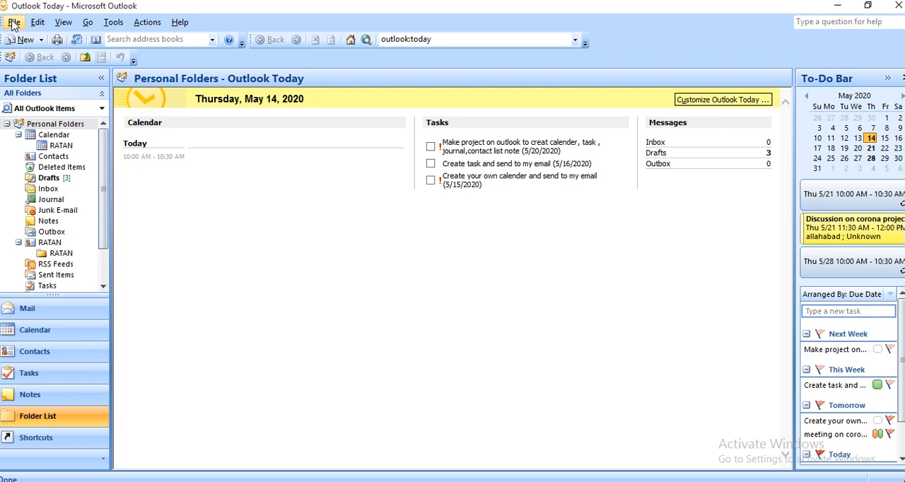
click(14, 23)
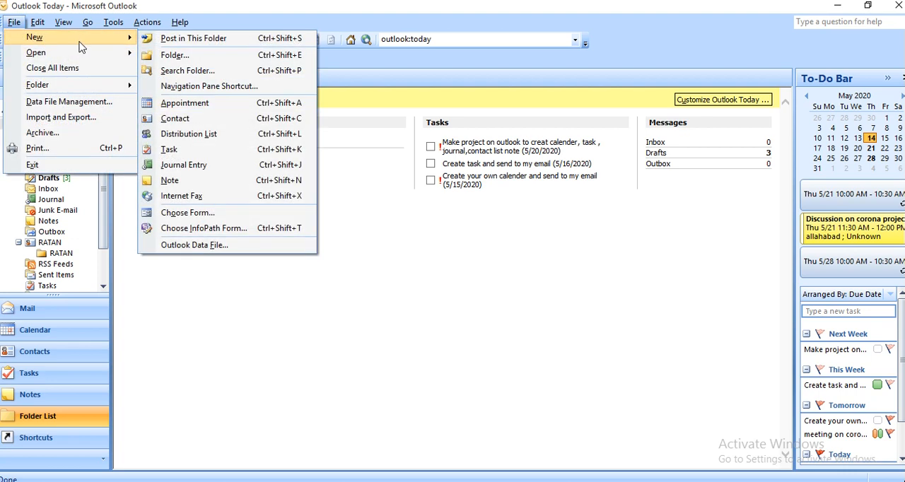
mouse_move(84, 54)
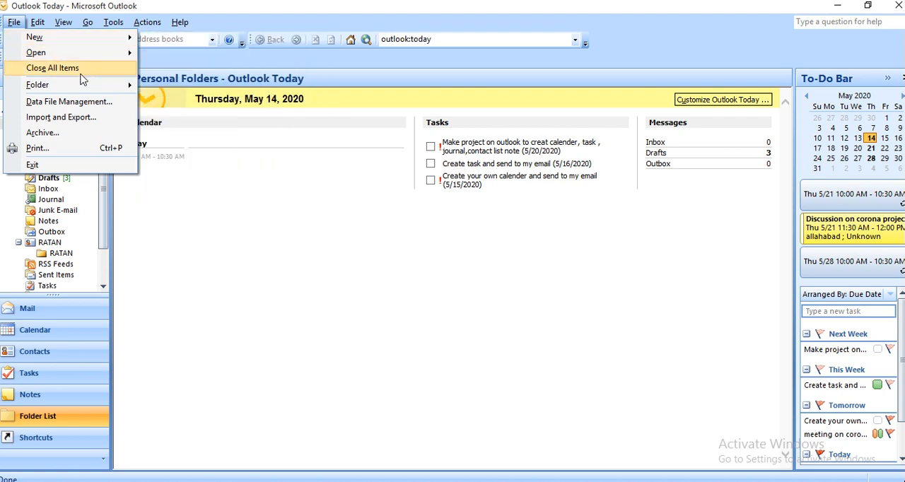
mouse_move(84, 90)
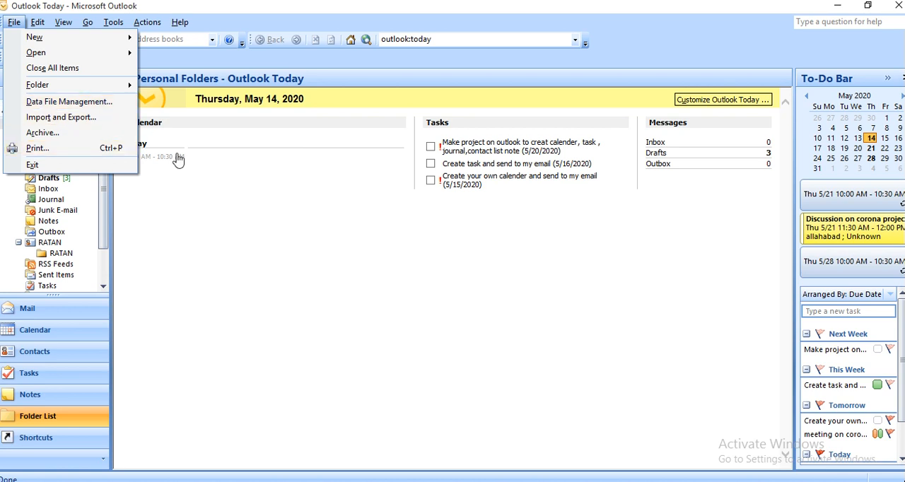
mouse_move(36, 22)
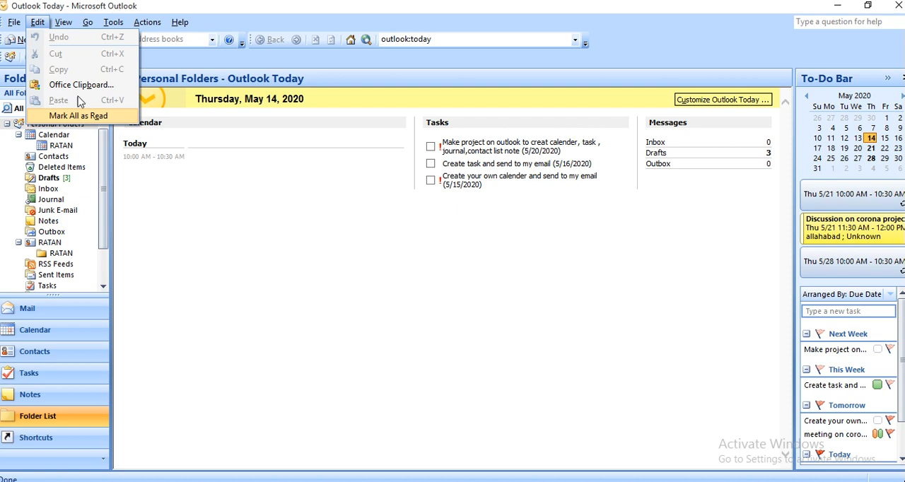
Switch the Navigation Pane to its Minimized display
click(64, 23)
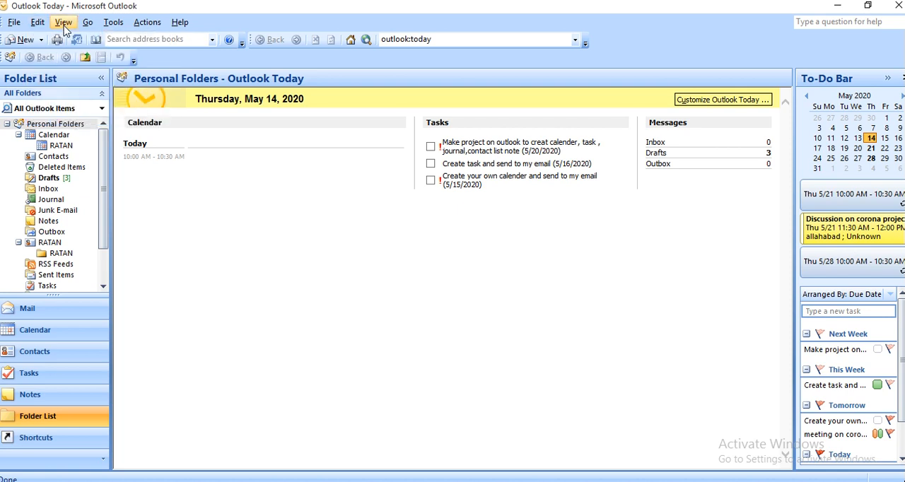
click(64, 25)
mouse_move(129, 40)
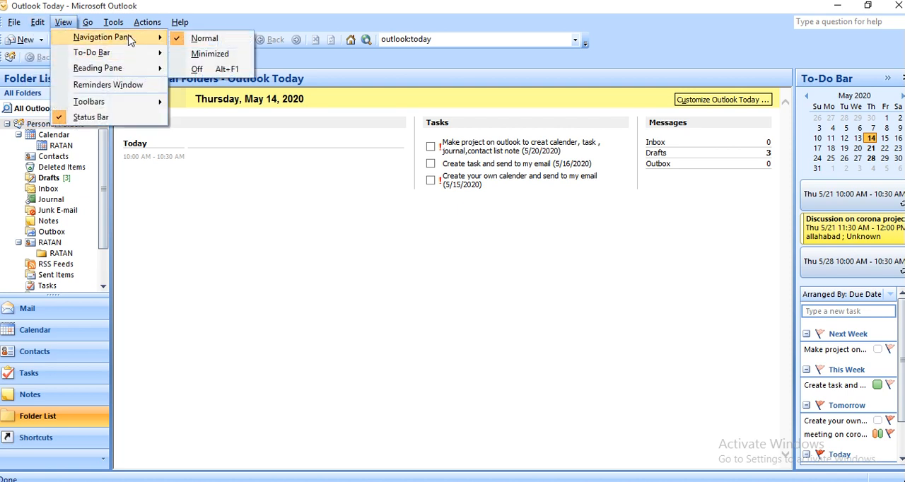
click(200, 54)
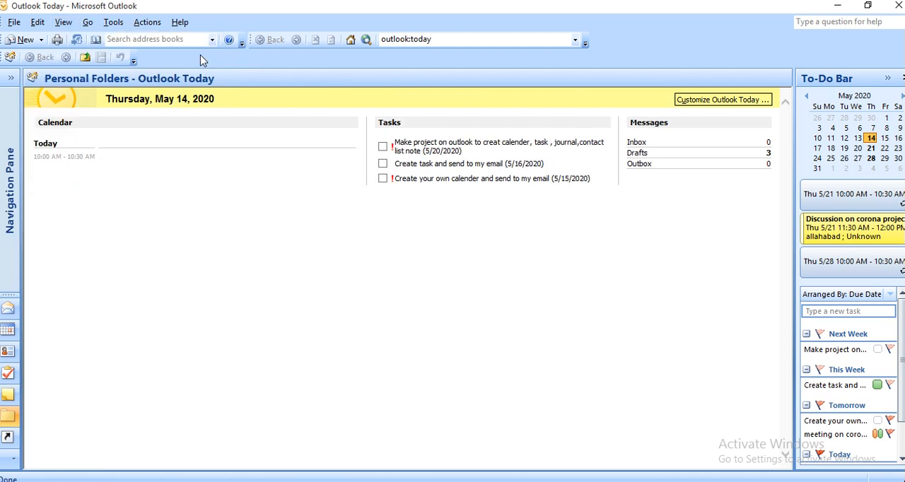
Set the Navigation Pane back to its Normal display
click(63, 24)
mouse_move(88, 22)
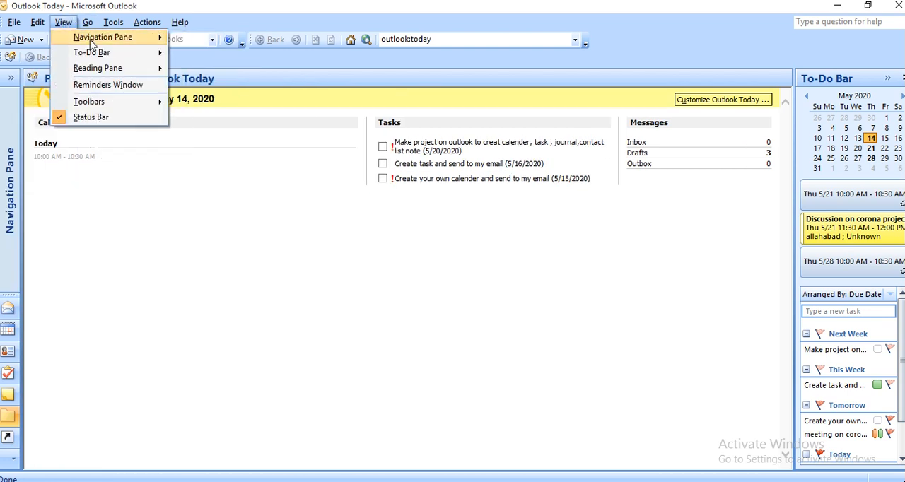
mouse_move(127, 37)
click(203, 39)
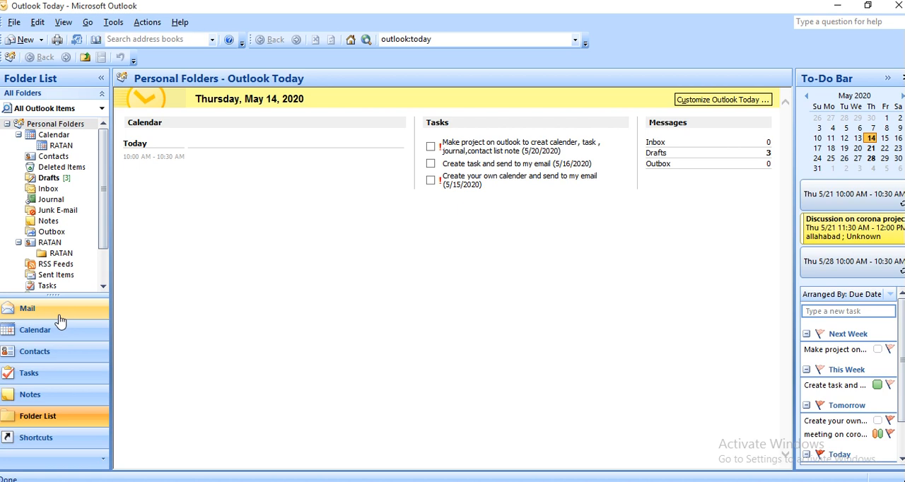
Create a new task in Tasks with the subject "CREATE CORONA PROJECT AND SEND ME ON MYMAIL"
click(59, 385)
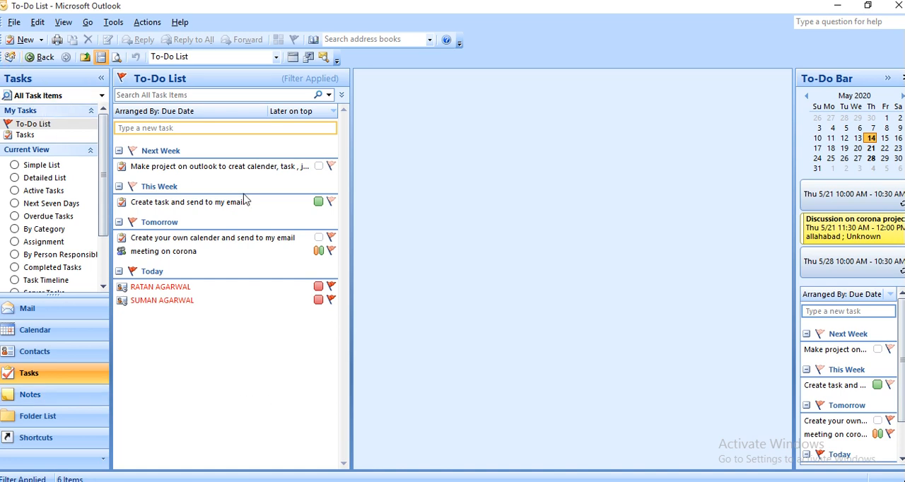
click(25, 39)
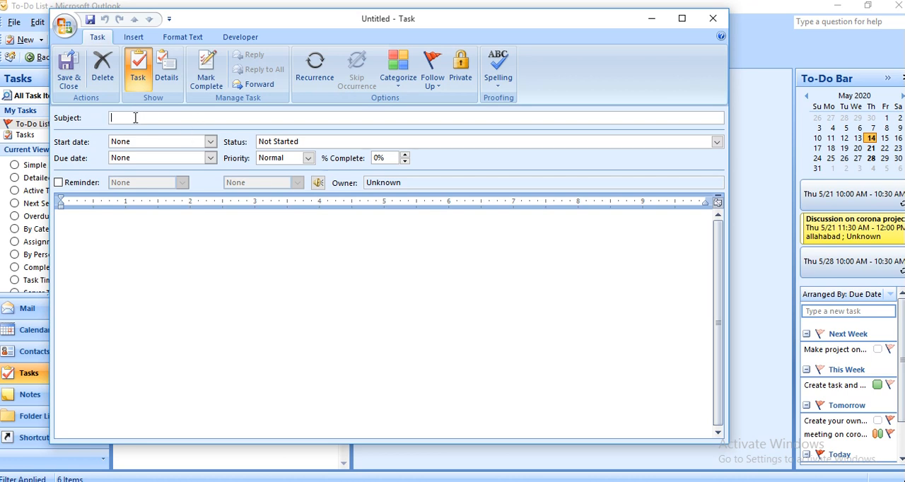
text(cr)
text(R)
text(EATE)
text( CO)
text(RONA PROJE)
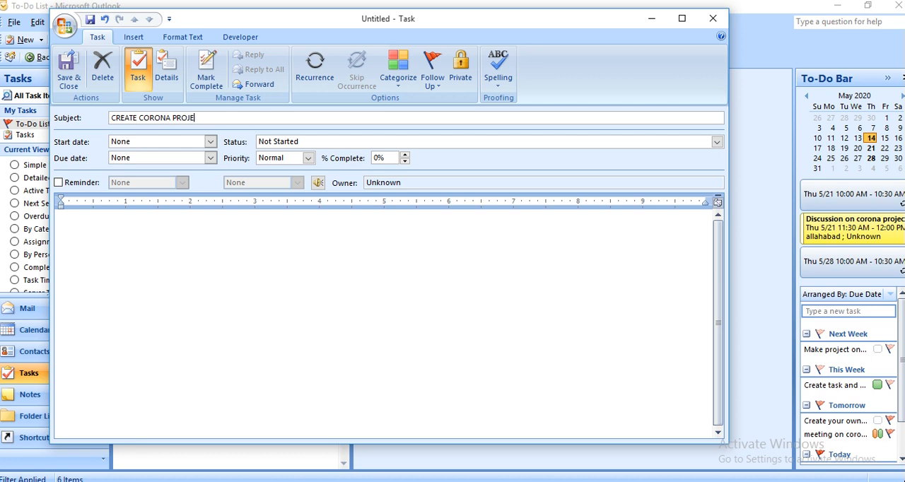
text(CT AND SEND)
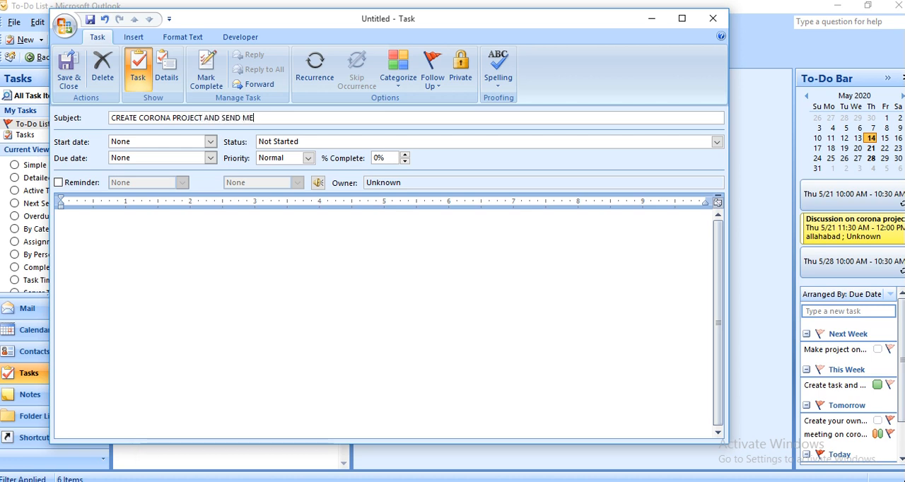
text( ME ON M)
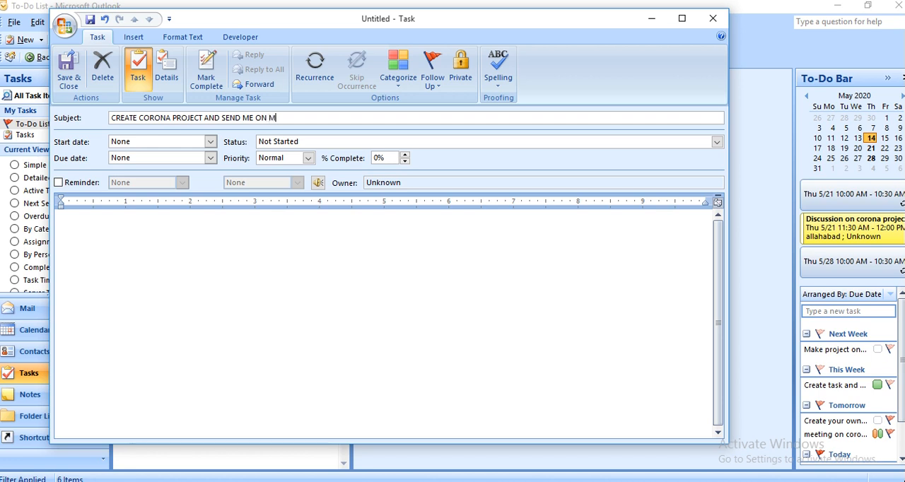
text(YMAIL)
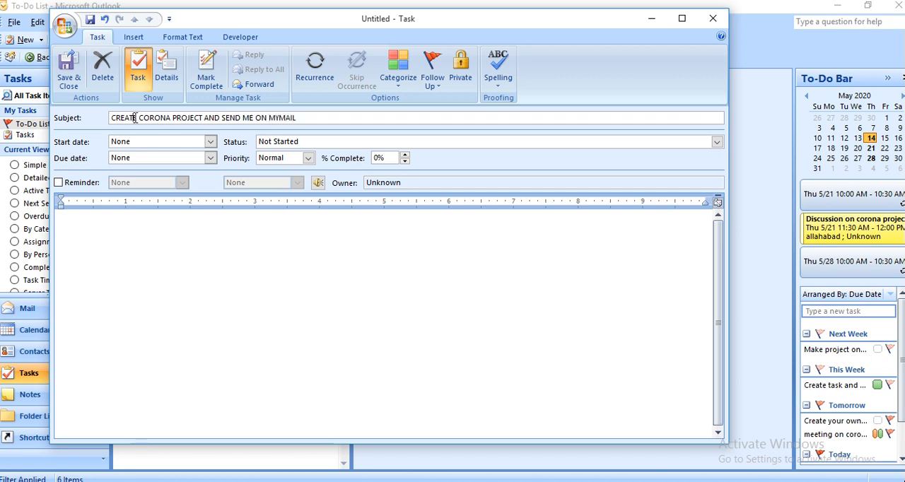
Correct the subject's ending to "MY MAIL" and insert "IN POWER POINT" after "PROJECT"
key(Left)
key(Left)
click(217, 117)
text(IN PO)
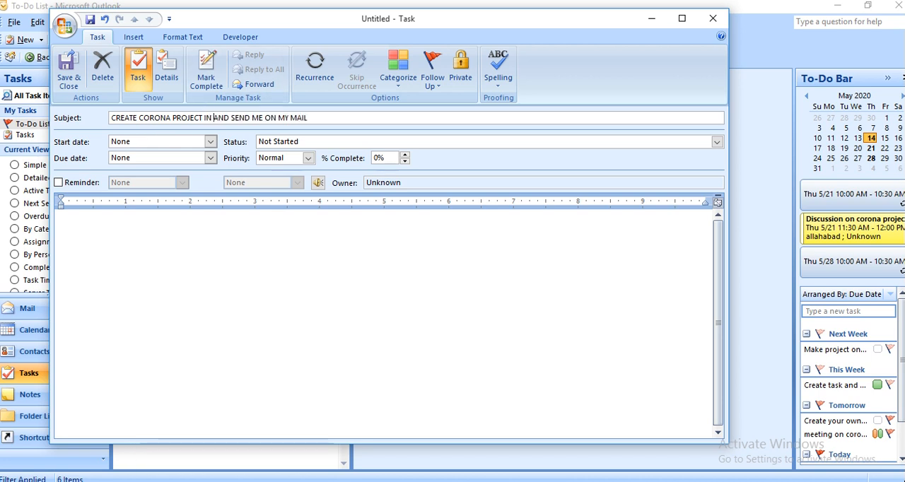
text(WER PO)
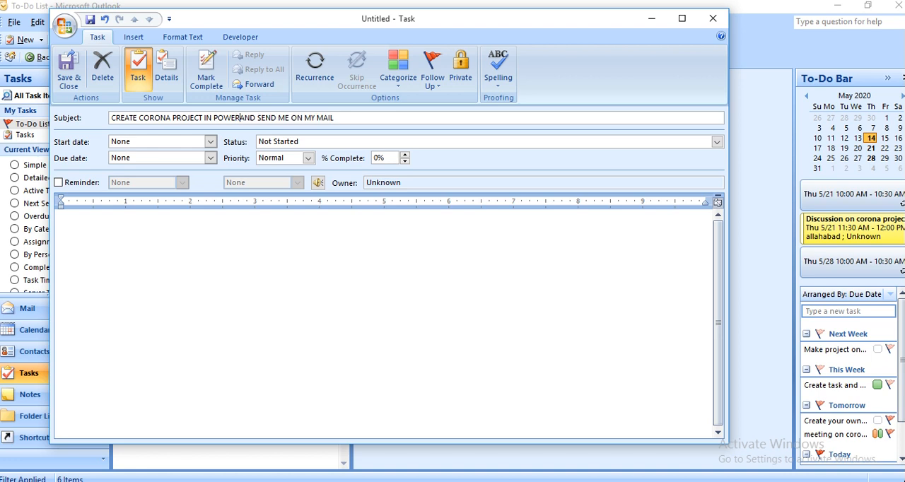
text(INT)
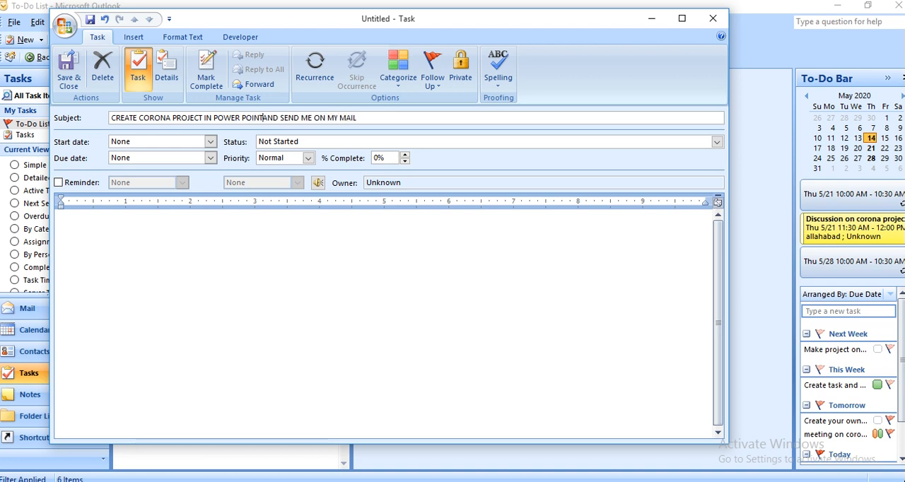
Try Wed 5/20/2020 and Thu 5/21/2020 as the task's start date, checking the available status options
click(210, 142)
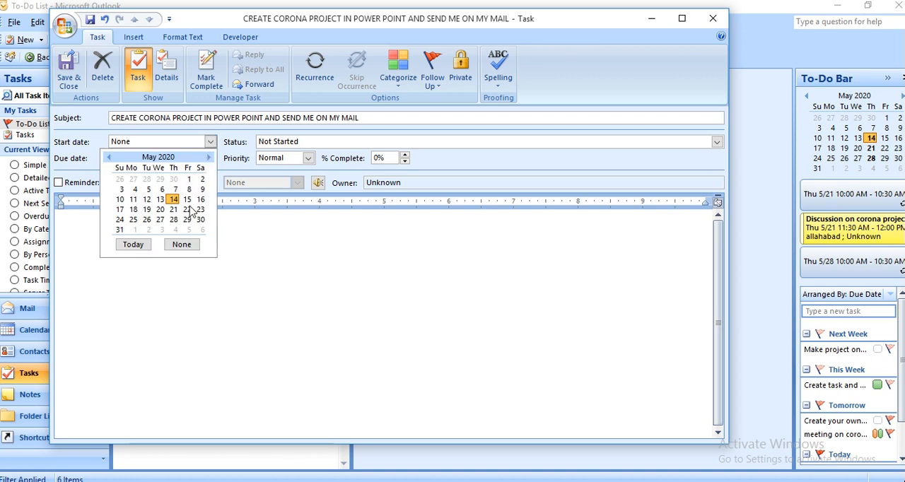
click(160, 212)
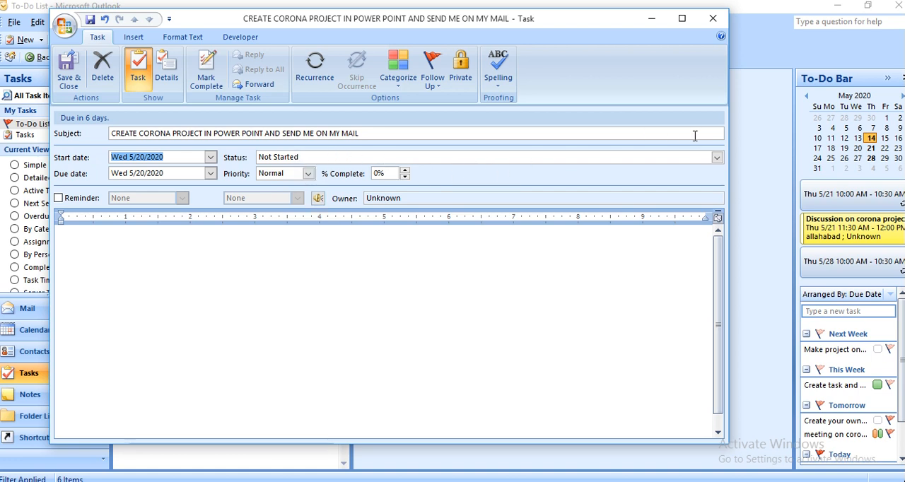
click(717, 157)
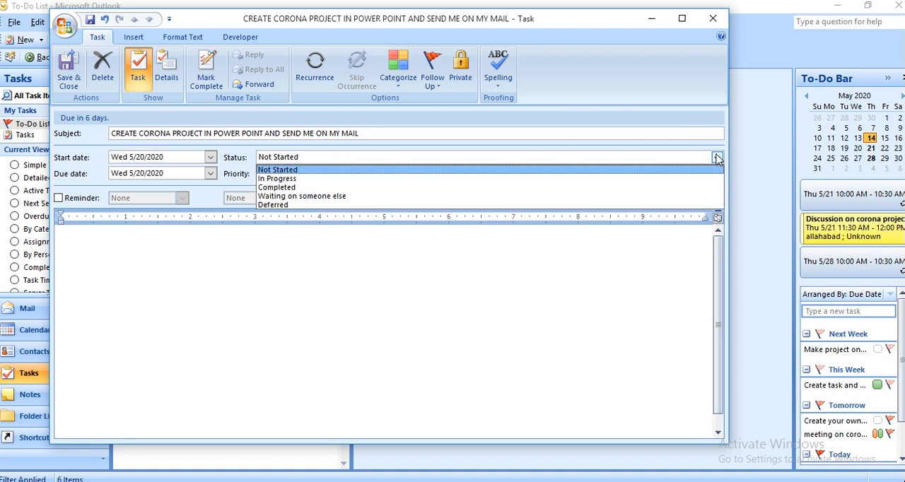
click(385, 329)
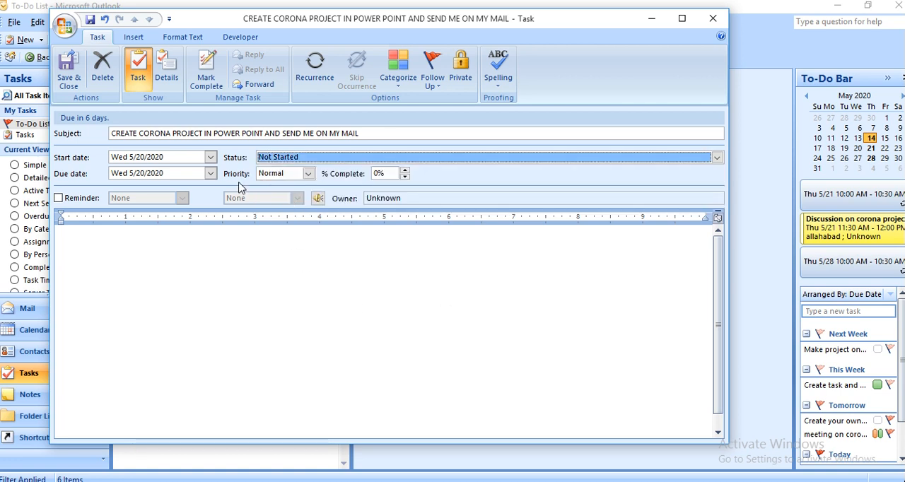
click(211, 158)
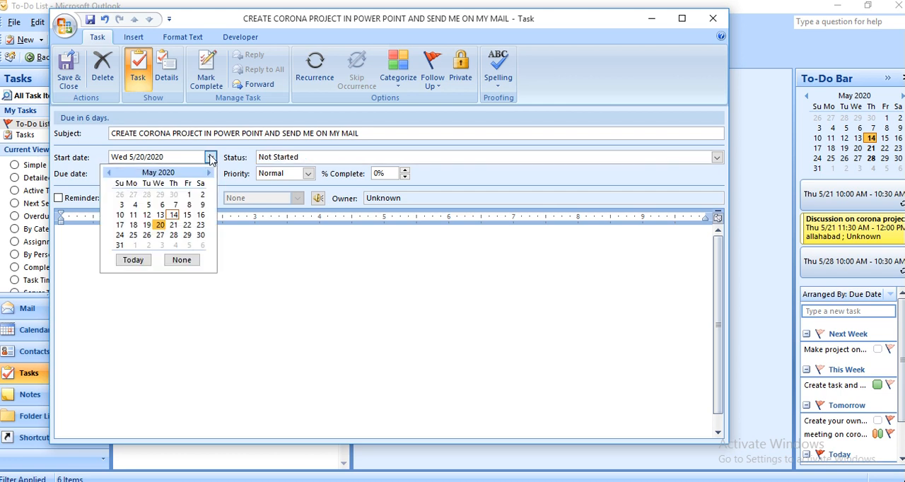
click(175, 224)
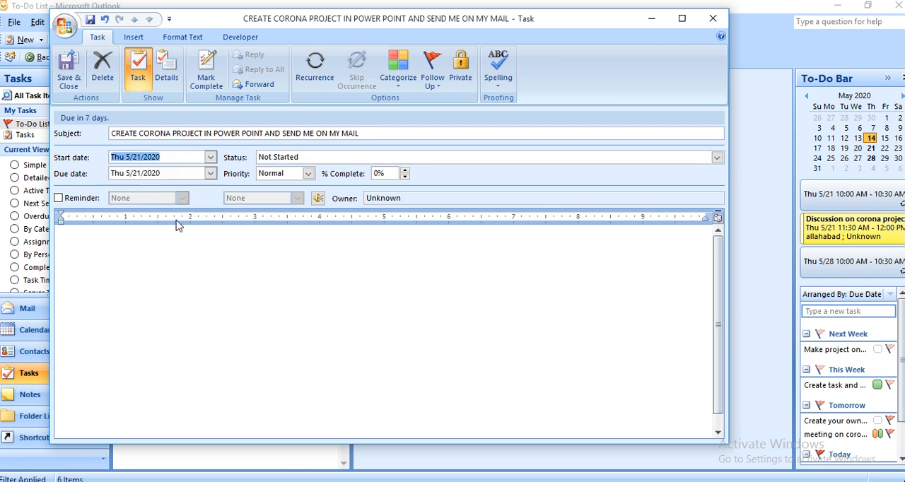
Set the task's start date to Thu 5/14/2020 and its due date to Wed 5/20/2020
click(211, 157)
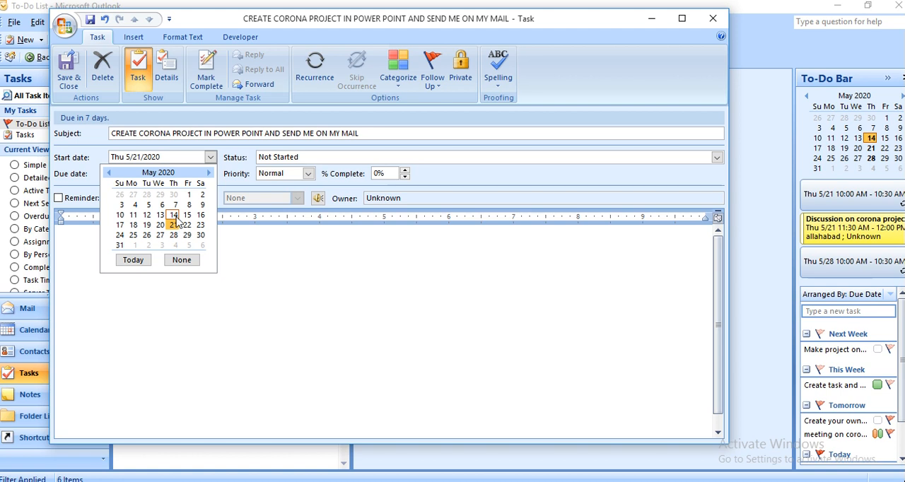
click(174, 215)
click(210, 173)
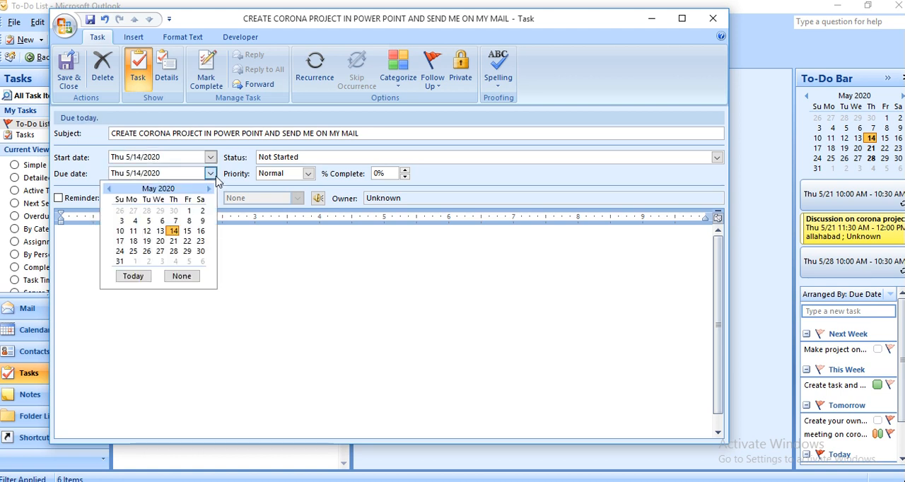
click(159, 241)
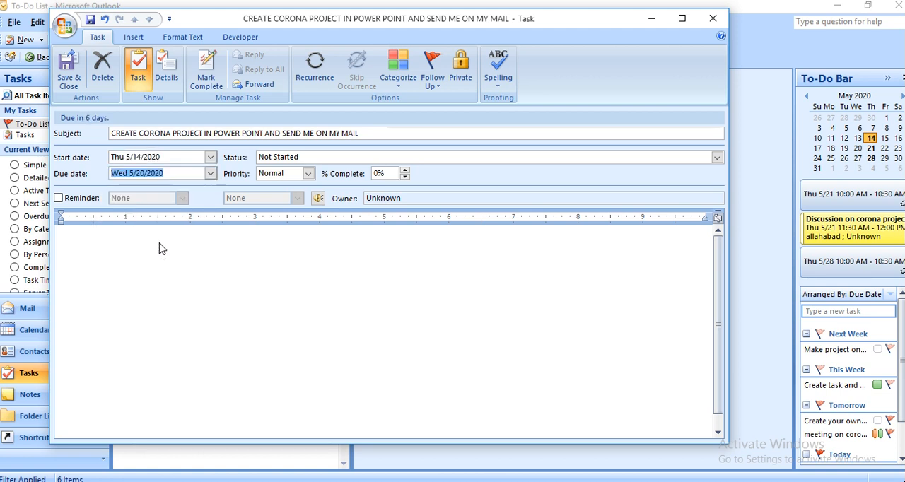
Write "MY MAIL IS" in the task body, followed by the owner's two e-mail addresses on separate lines
click(115, 250)
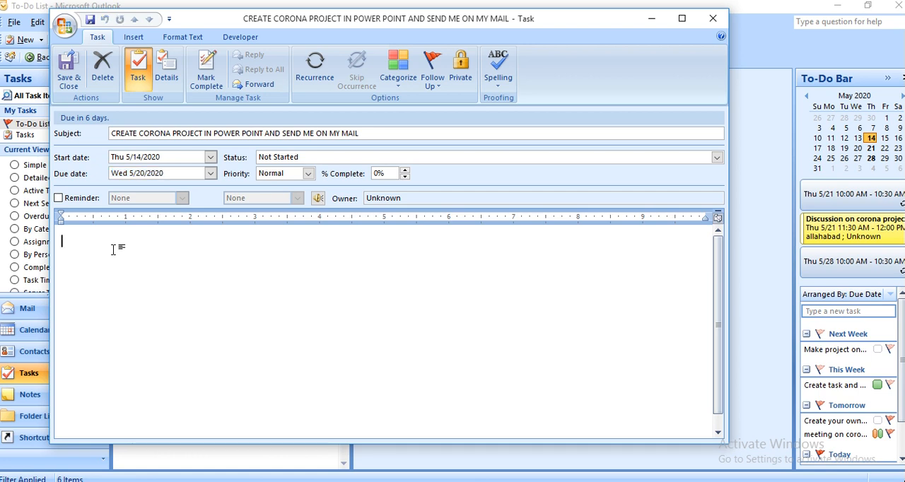
text(MY )
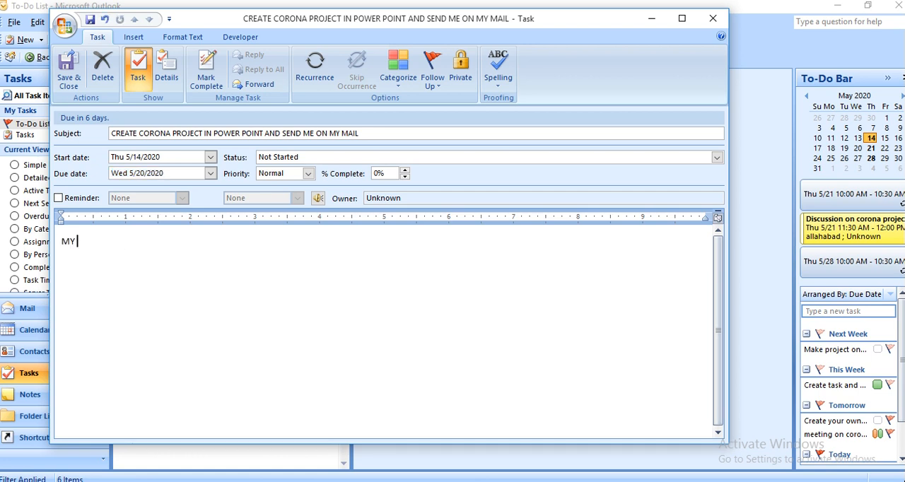
text(MAIL IS)
key(Return)
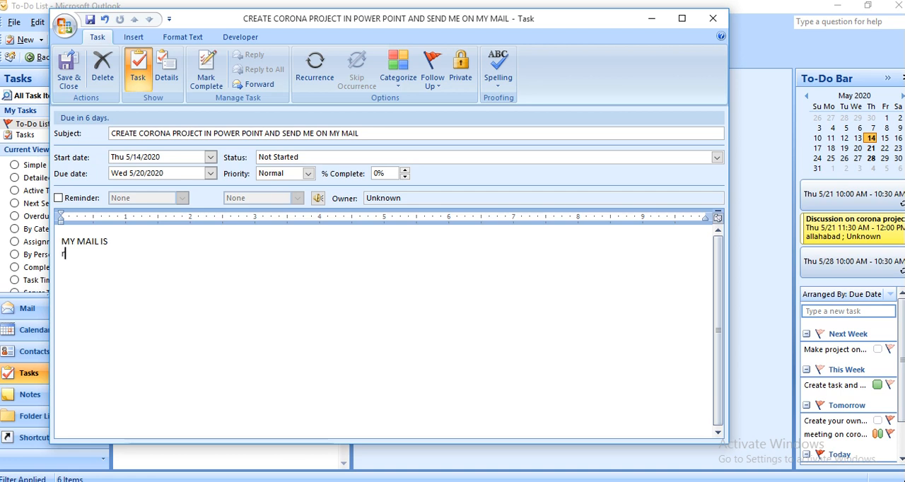
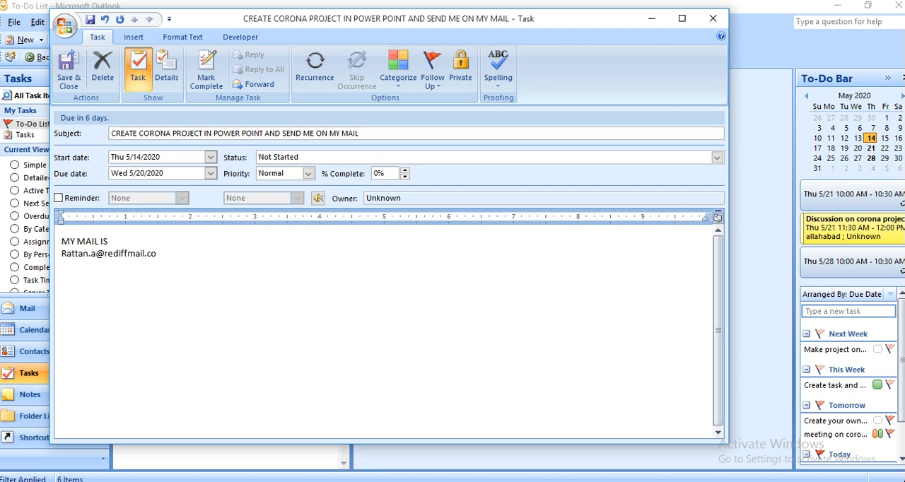
key(Return)
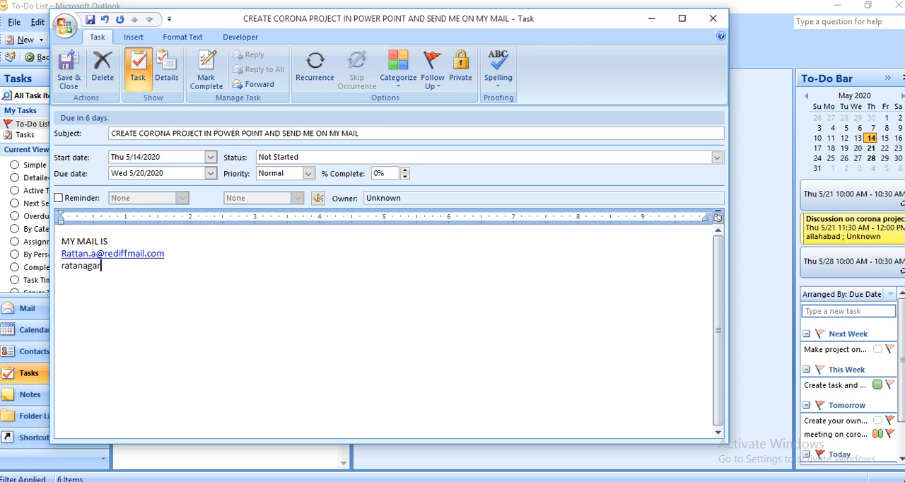
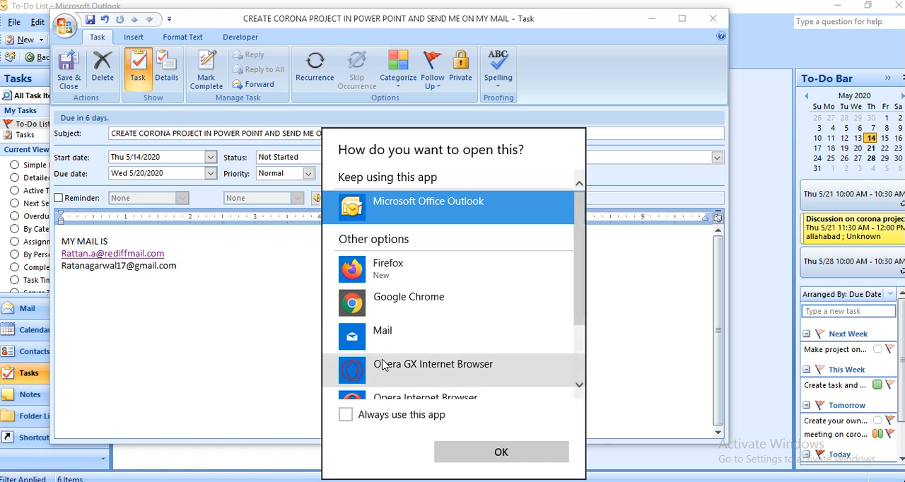
click(525, 457)
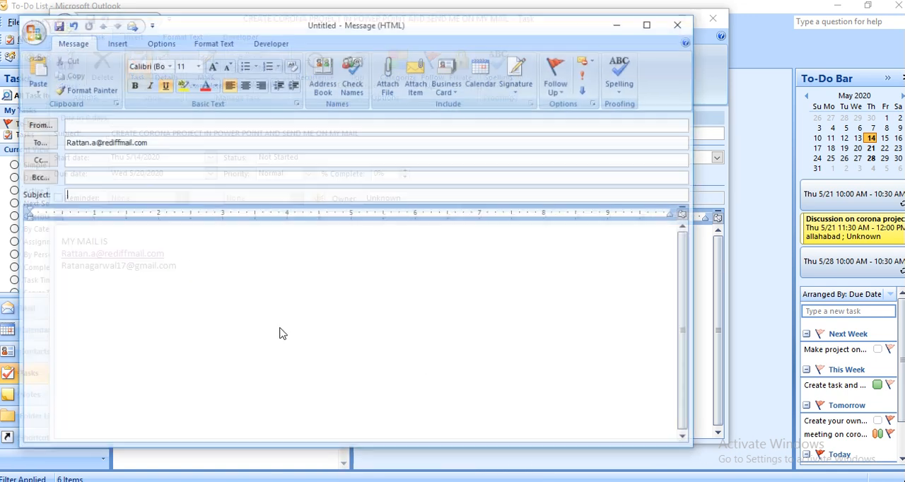
click(680, 23)
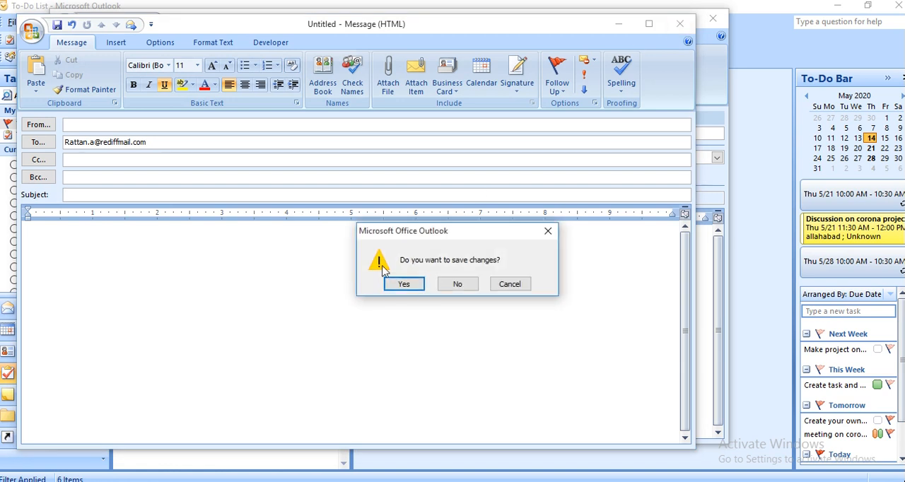
click(468, 286)
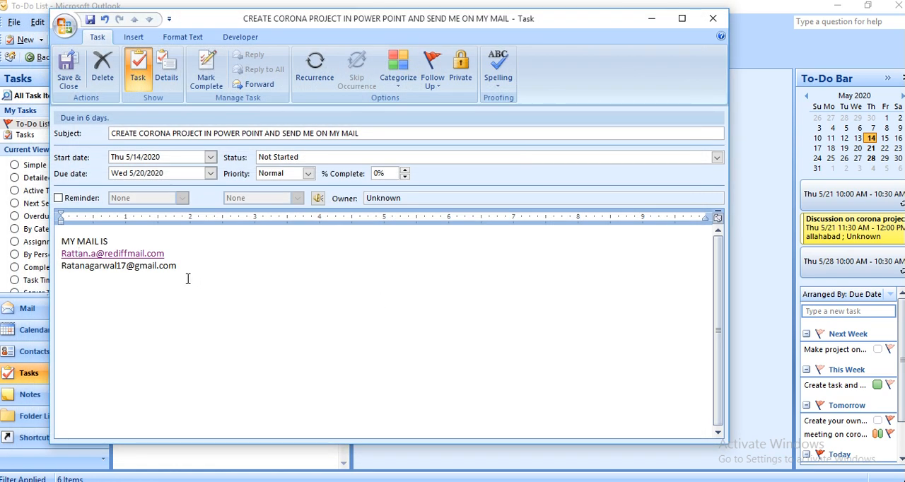
Remove the extra letter from the first e-mail address in the task body and turn the second address into a link
key(BackSpace)
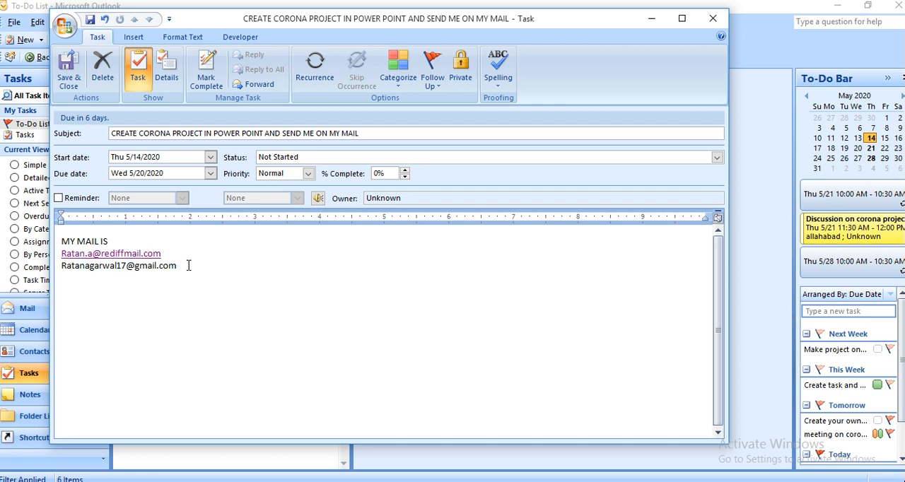
key(Return)
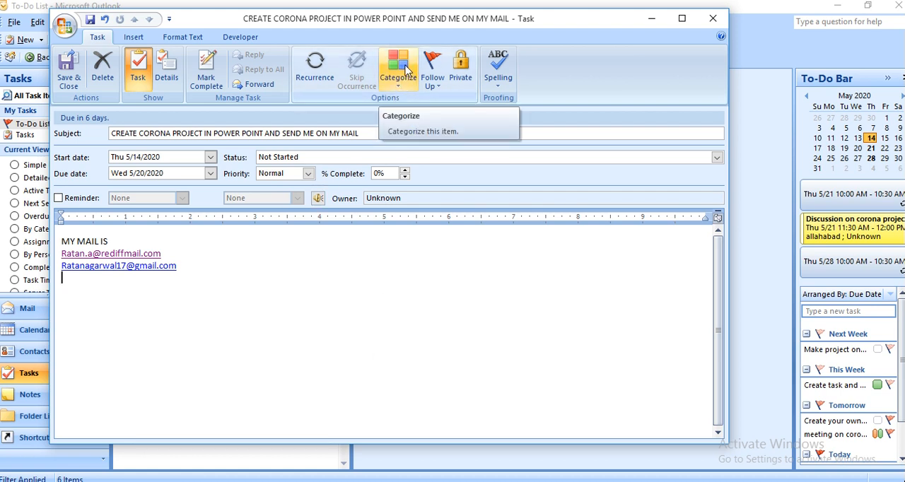
Assign the Red Category to the corona project task, then save and close it
click(167, 78)
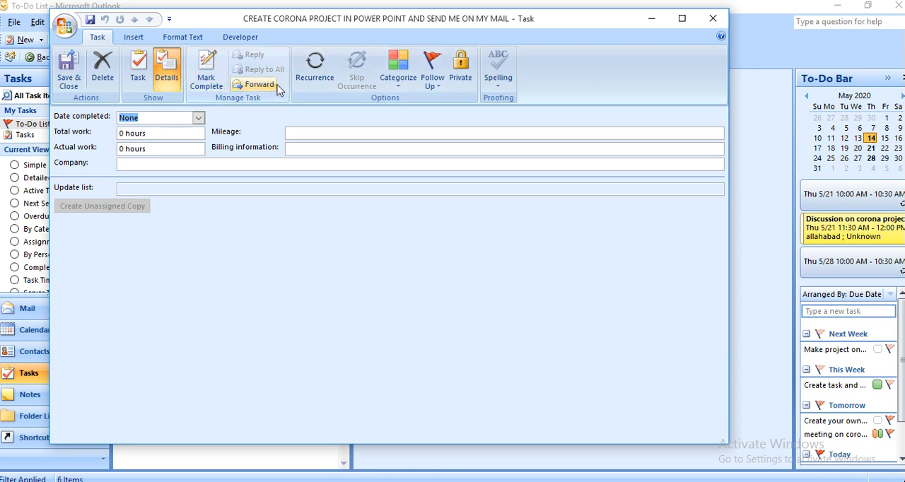
click(399, 75)
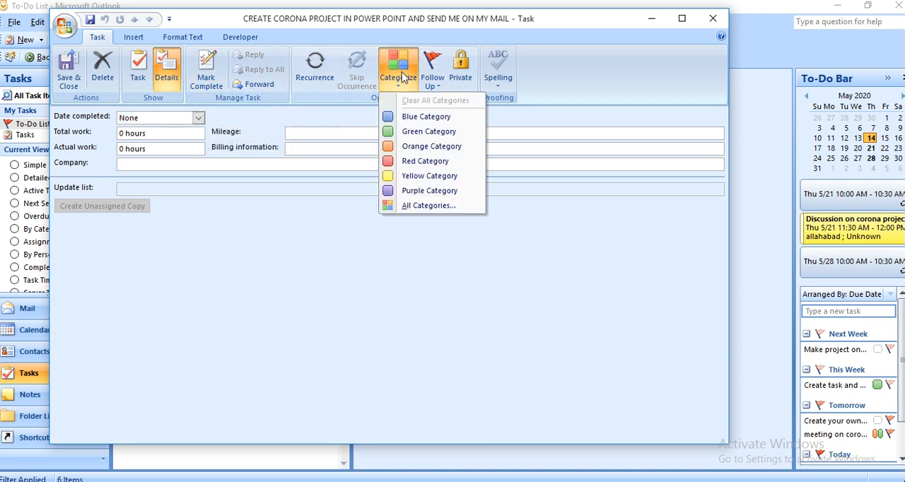
click(427, 162)
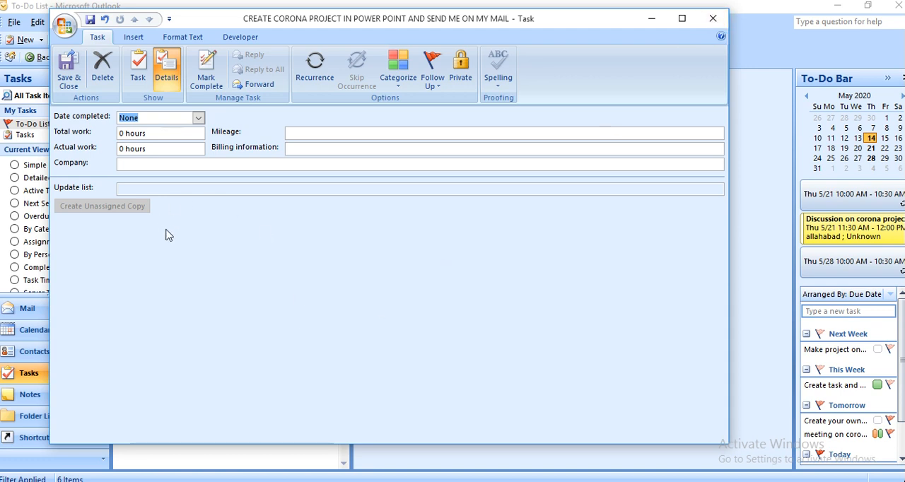
click(141, 80)
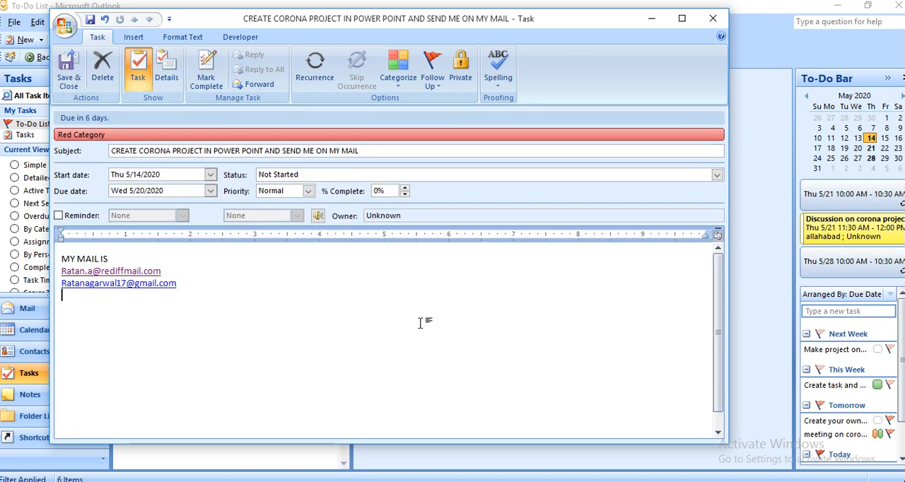
click(69, 69)
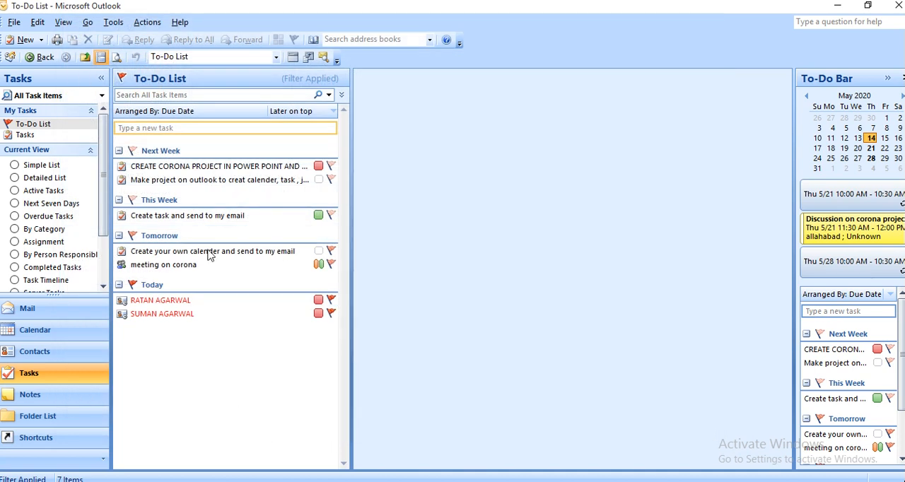
Create a new note reading "make note from my video which i have send you for your benifit" and close it
mouse_move(249, 165)
click(57, 394)
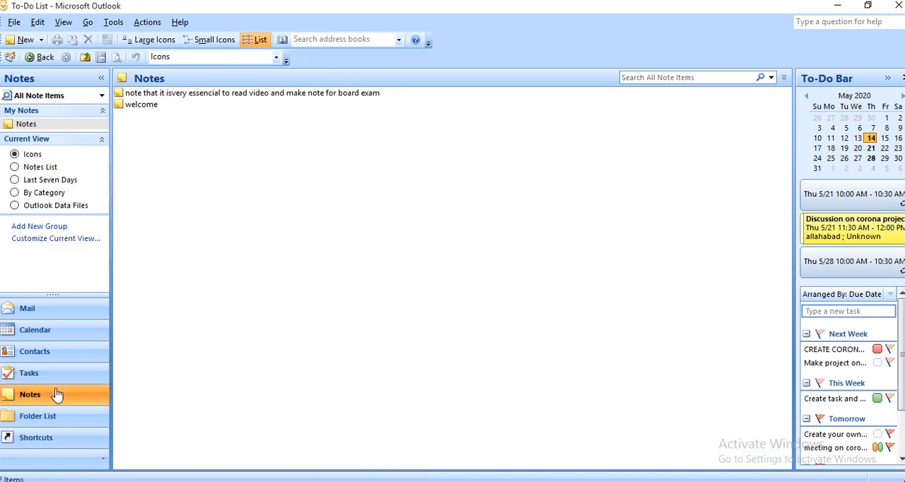
click(26, 40)
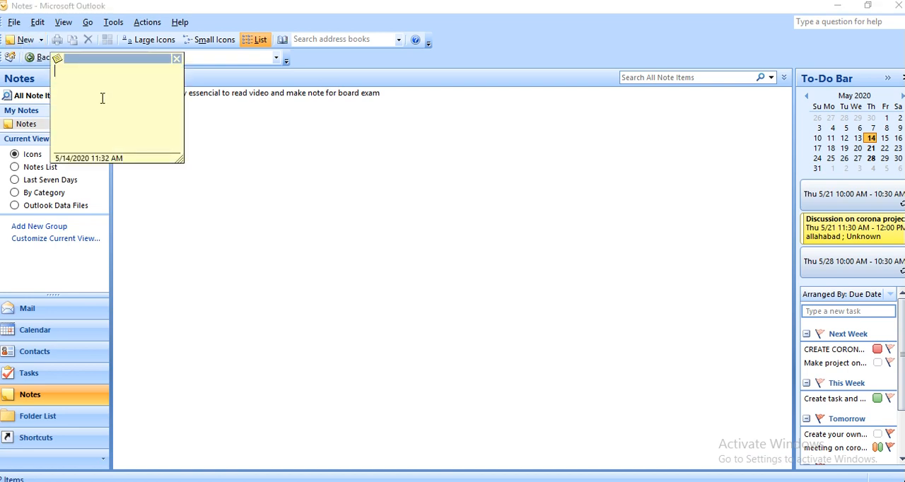
text(m)
text(ake note from)
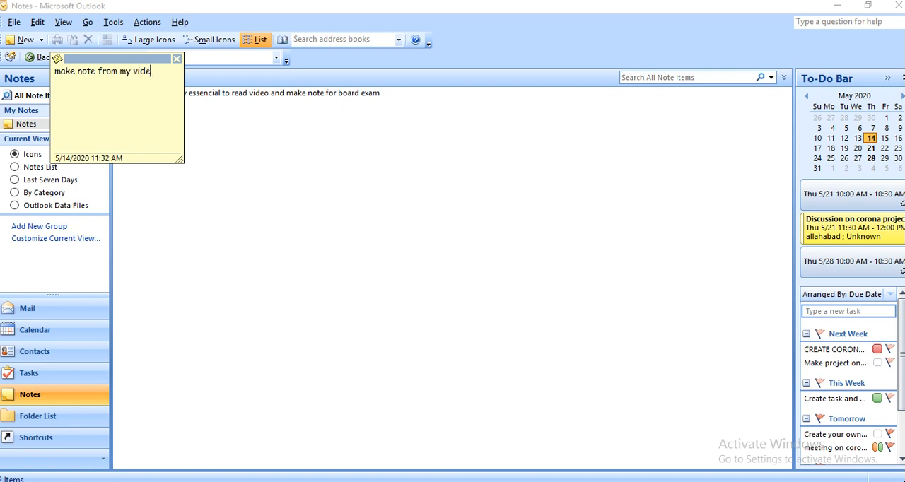
text(my video which i have send you for you)
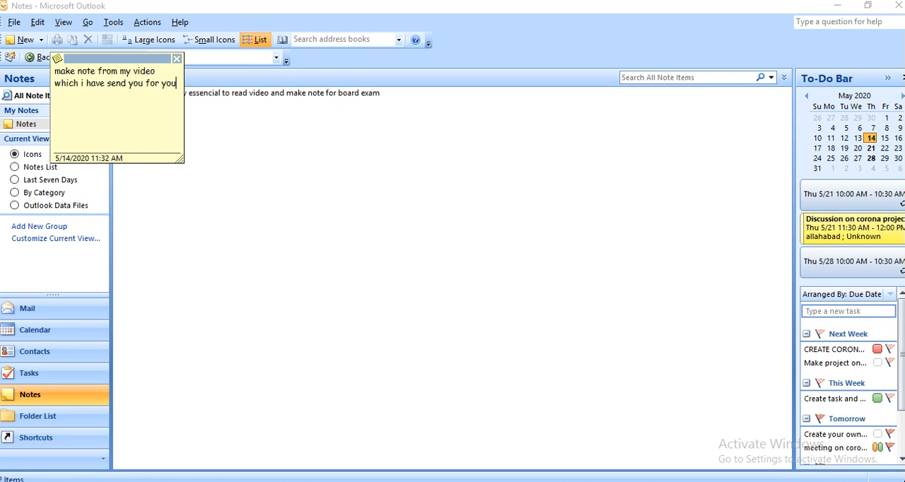
text(be)
key(BackSpace)
text(t)
key(Left)
key(Left)
key(Left)
key(Left)
key(Left)
click(178, 58)
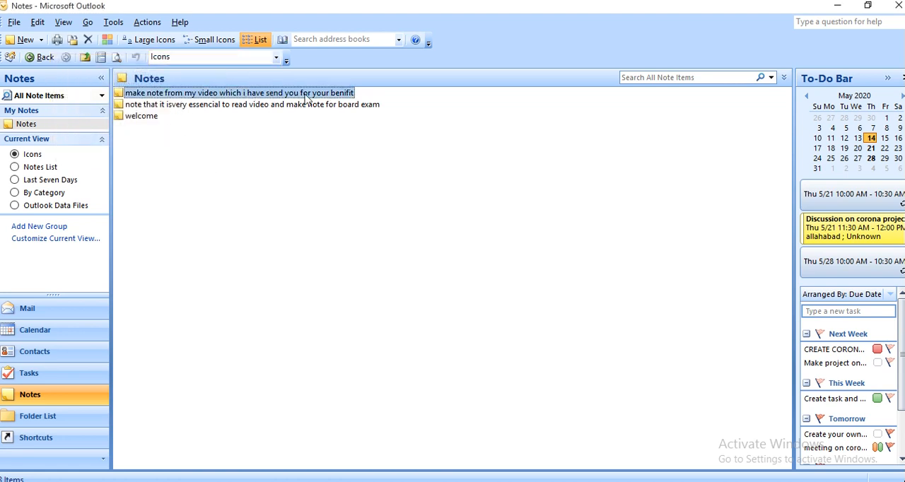
Show the folder list and assign the Yellow Category to the new note
click(49, 420)
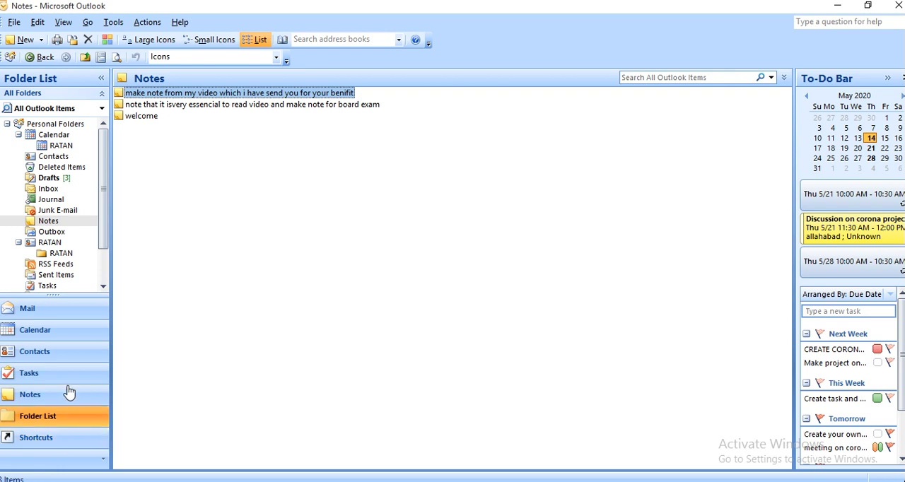
click(38, 24)
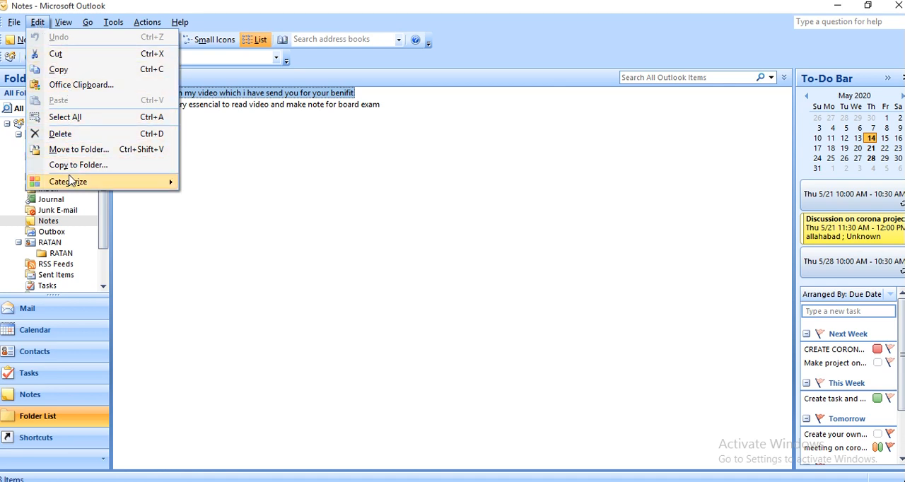
mouse_move(71, 191)
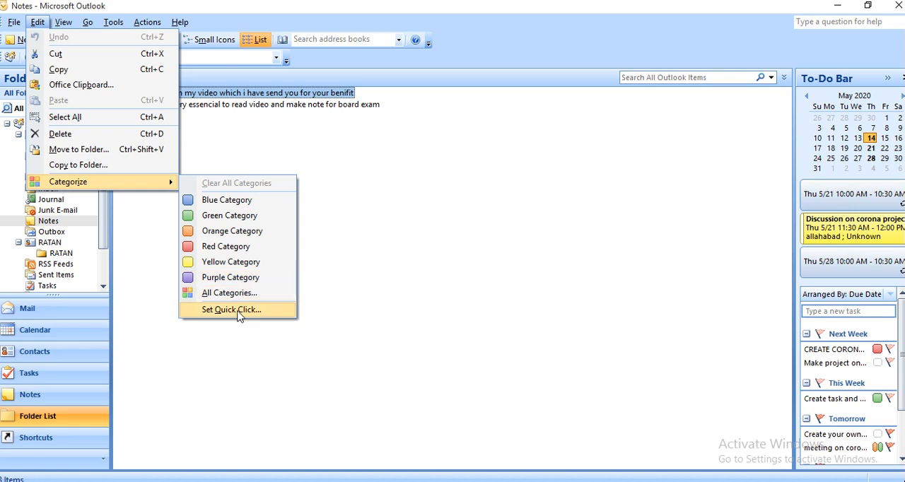
click(245, 266)
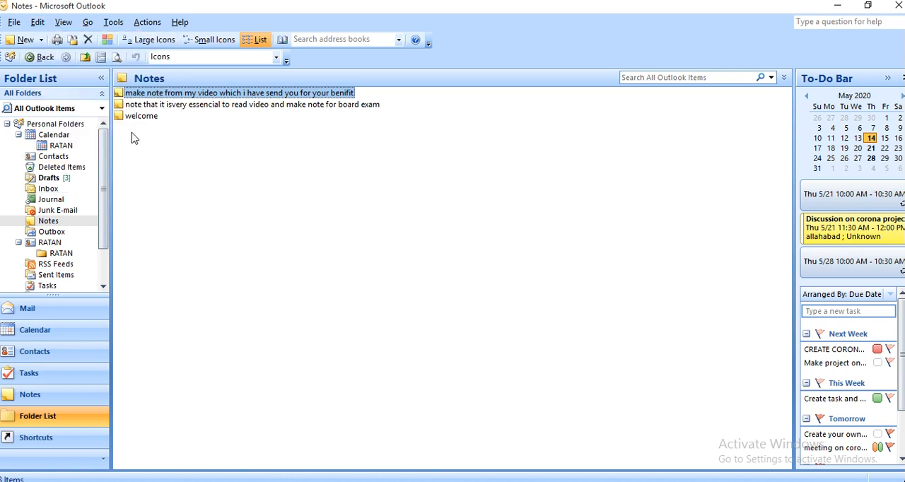
Try the Large Icons and Small Icons layouts for the notes, and return to the List layout
click(38, 23)
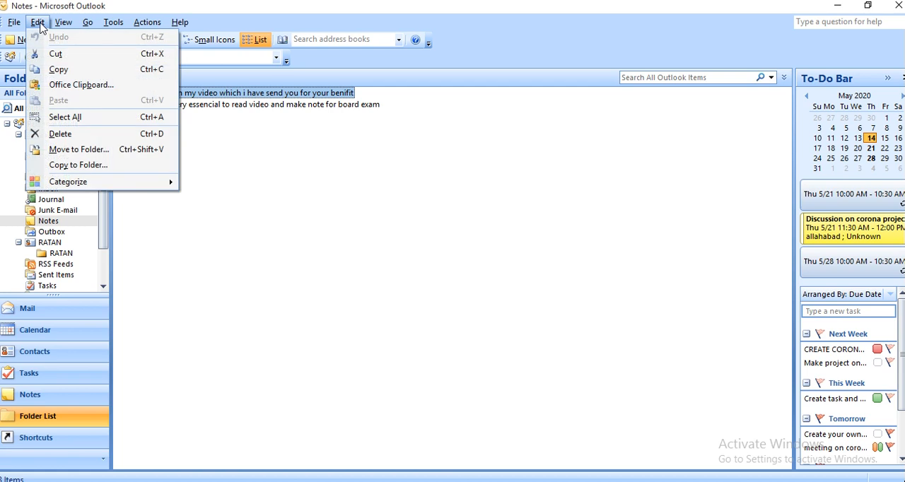
mouse_move(61, 25)
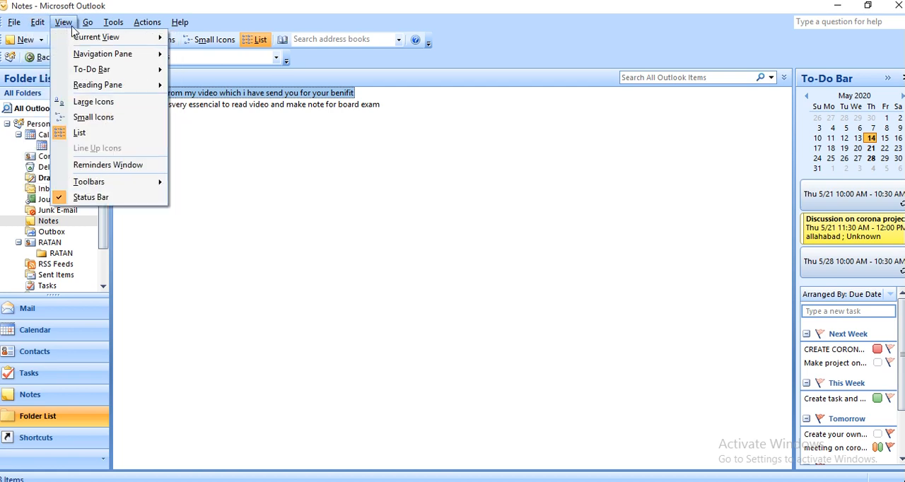
mouse_move(88, 22)
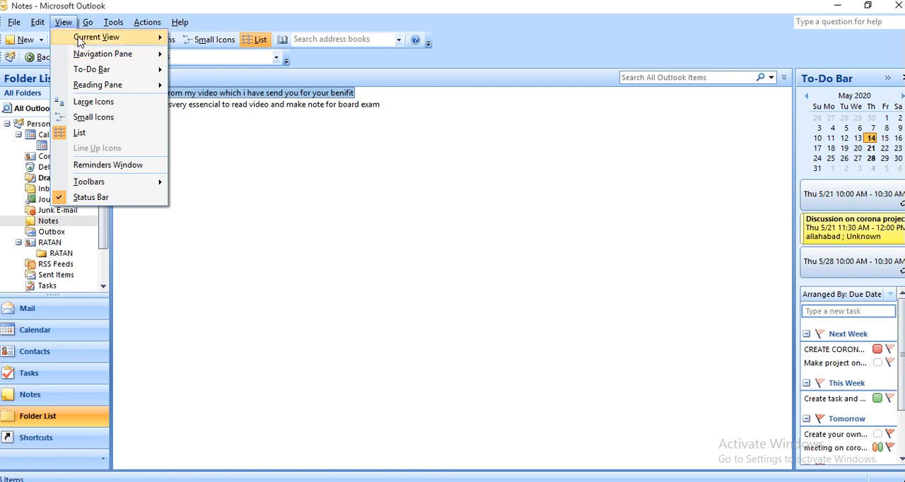
mouse_move(79, 41)
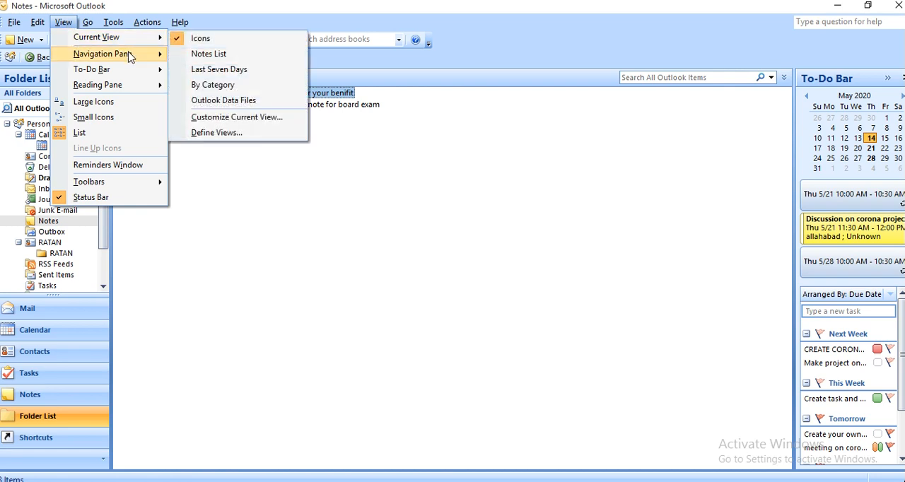
mouse_move(131, 57)
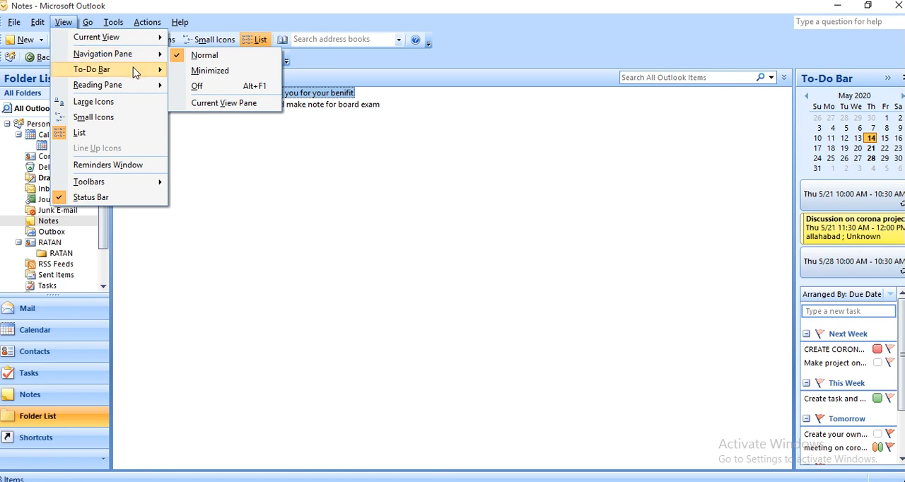
mouse_move(137, 75)
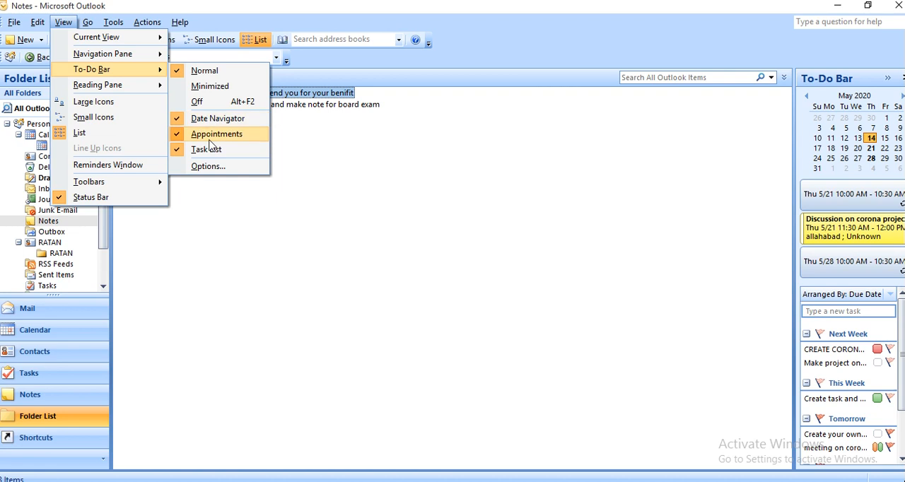
mouse_move(135, 97)
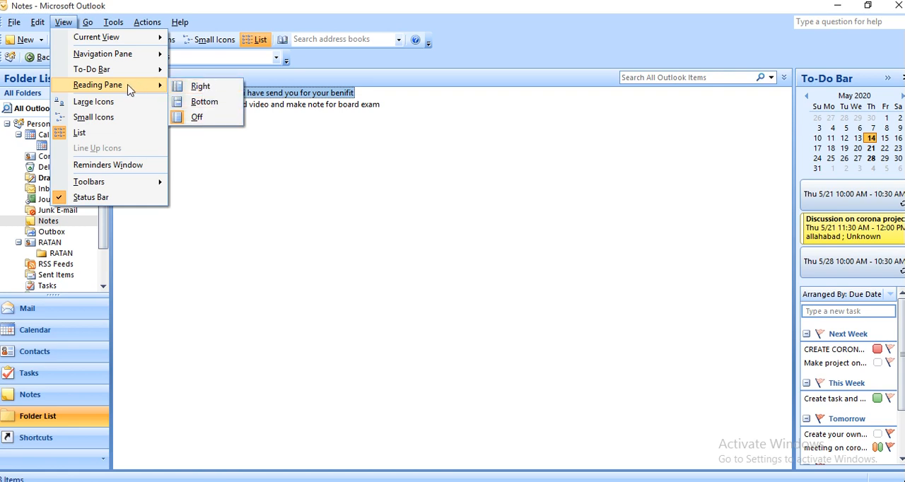
click(117, 101)
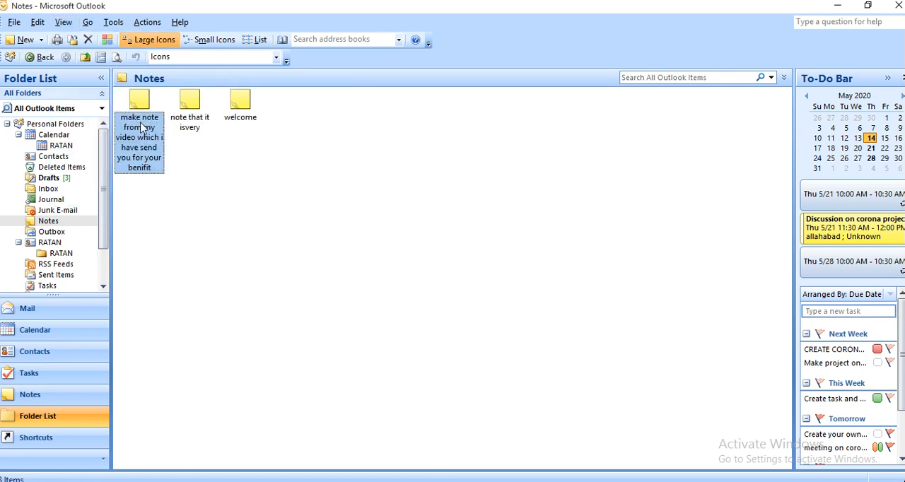
click(64, 23)
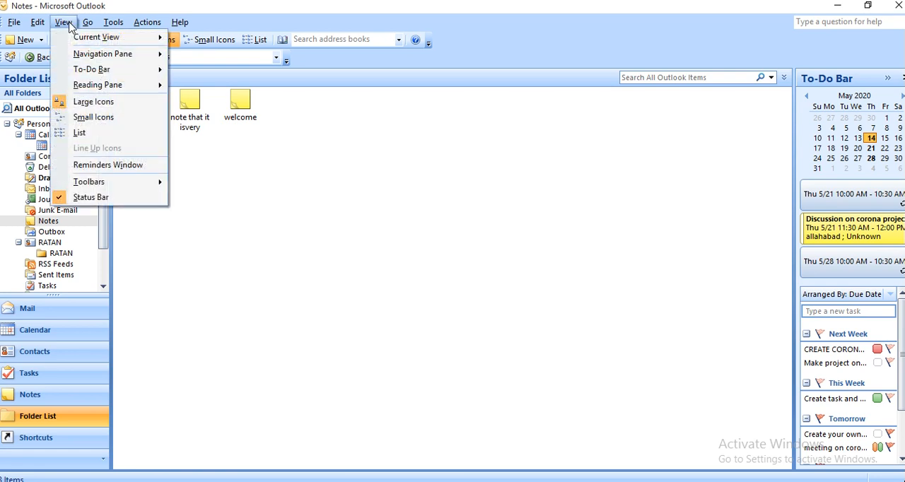
click(135, 120)
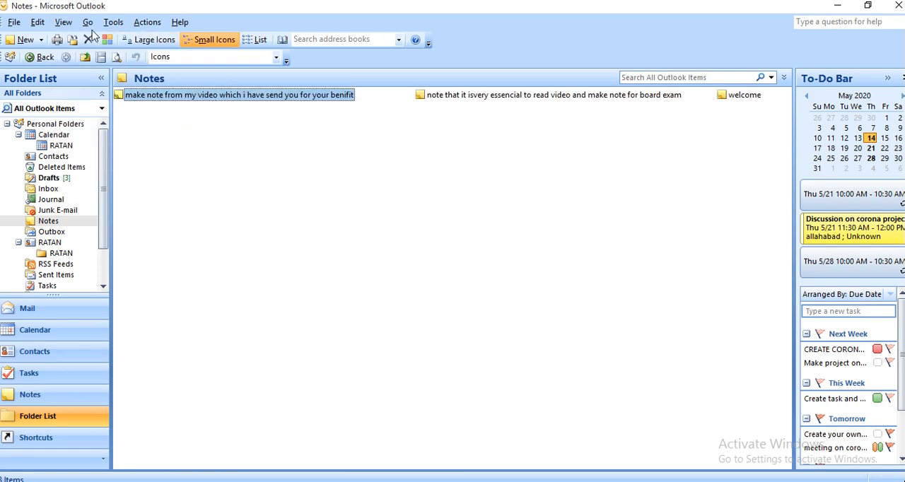
click(65, 22)
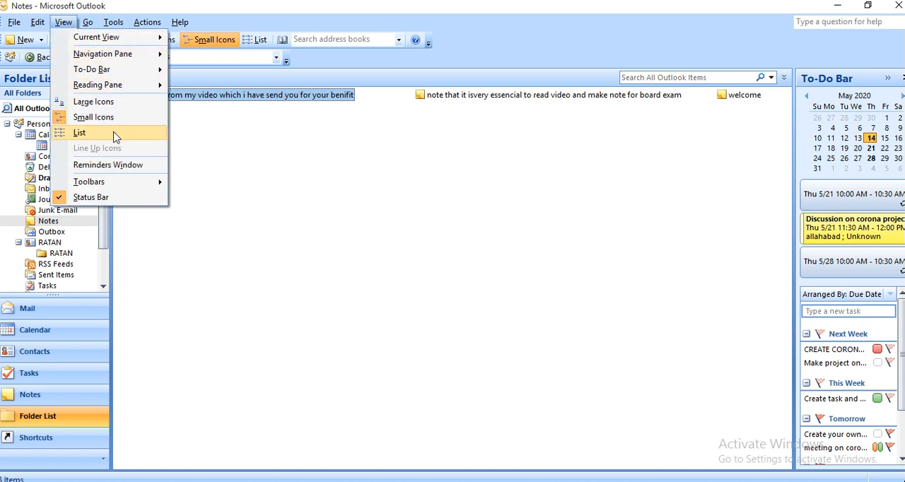
click(79, 133)
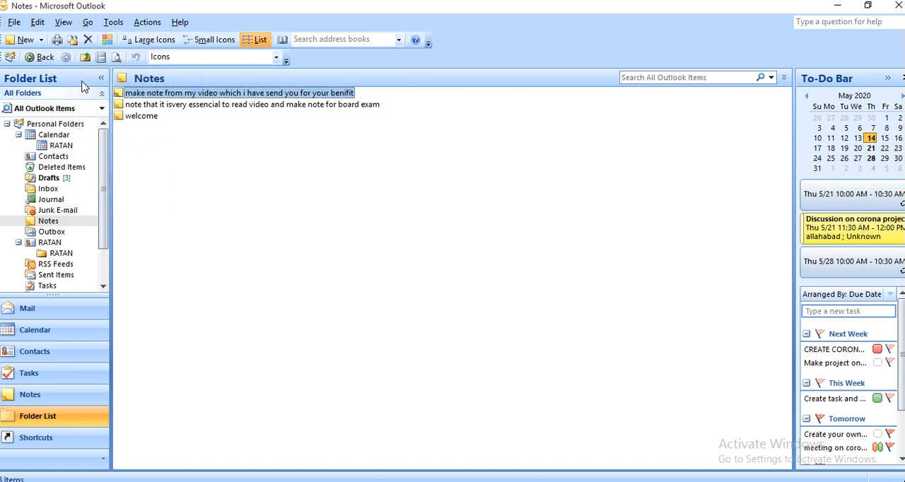
Turn on the Web toolbar in the notes window
click(63, 23)
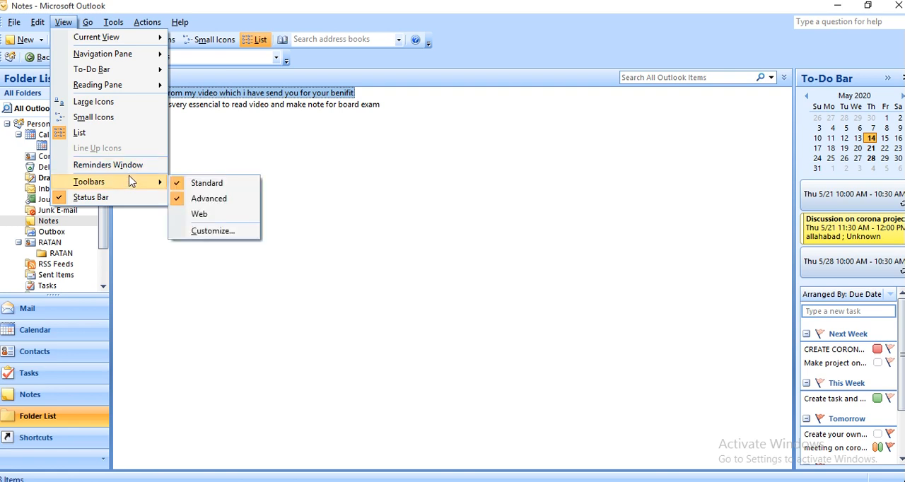
mouse_move(141, 183)
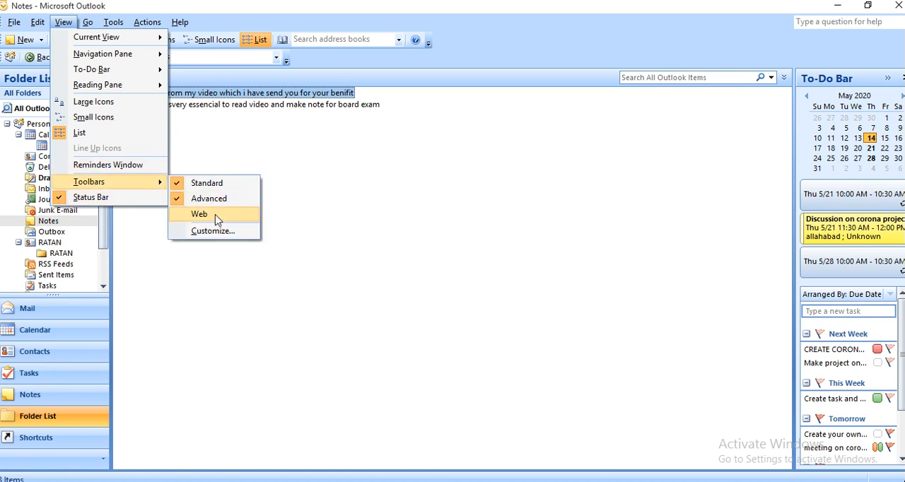
click(201, 214)
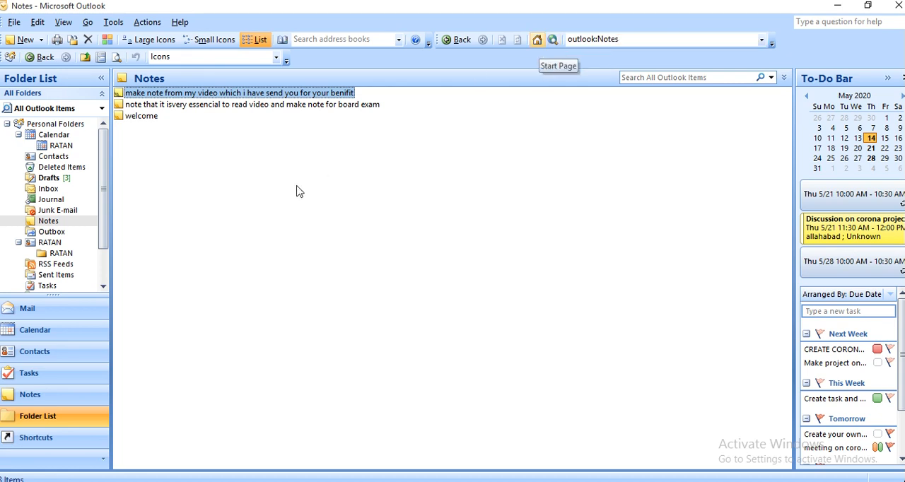
Switch to the mail Inbox and set the search scope to all mail items
click(63, 22)
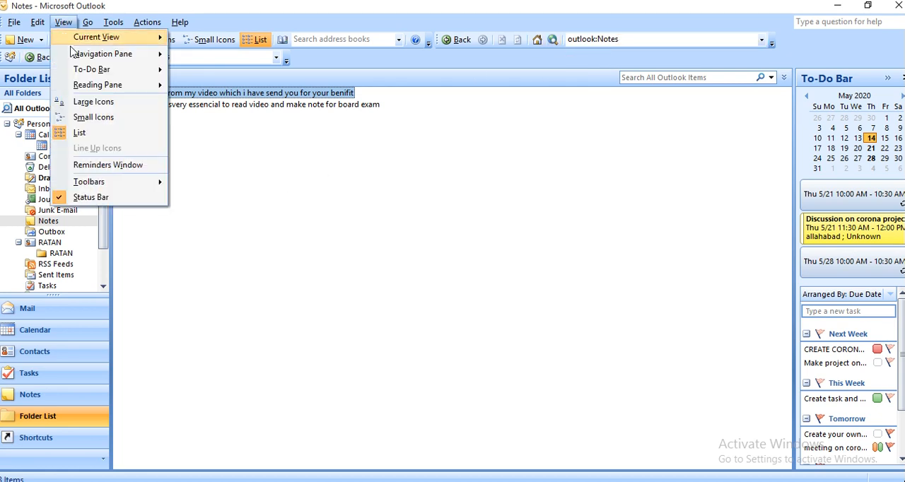
mouse_move(89, 22)
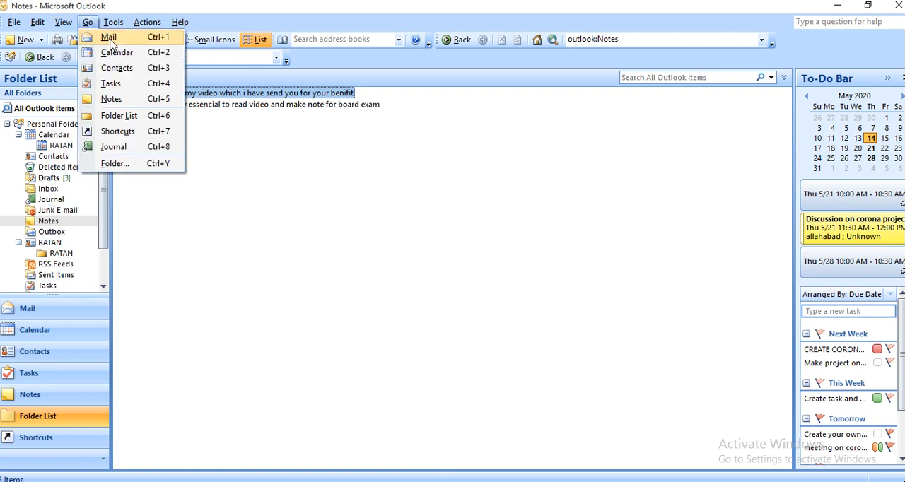
click(109, 37)
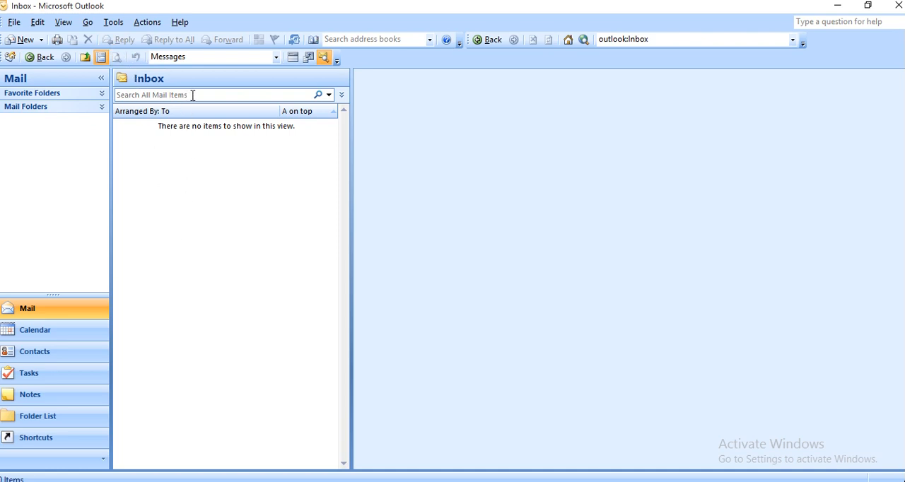
click(329, 94)
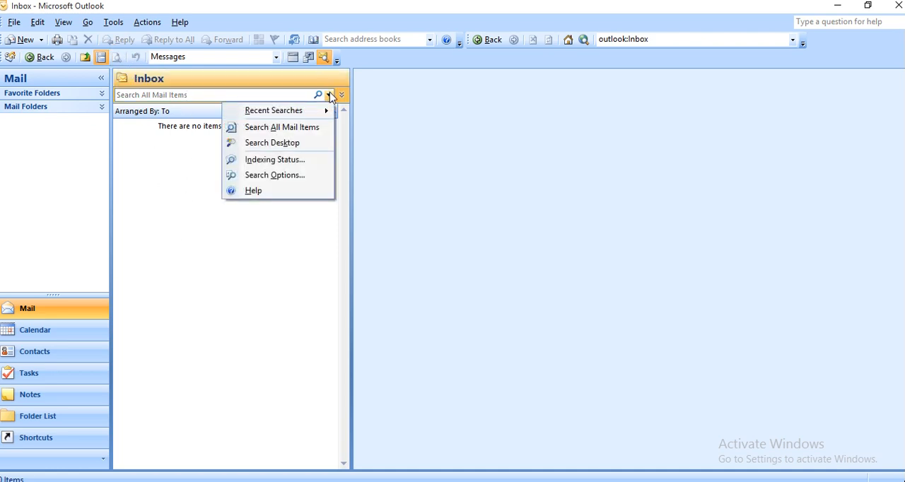
click(311, 128)
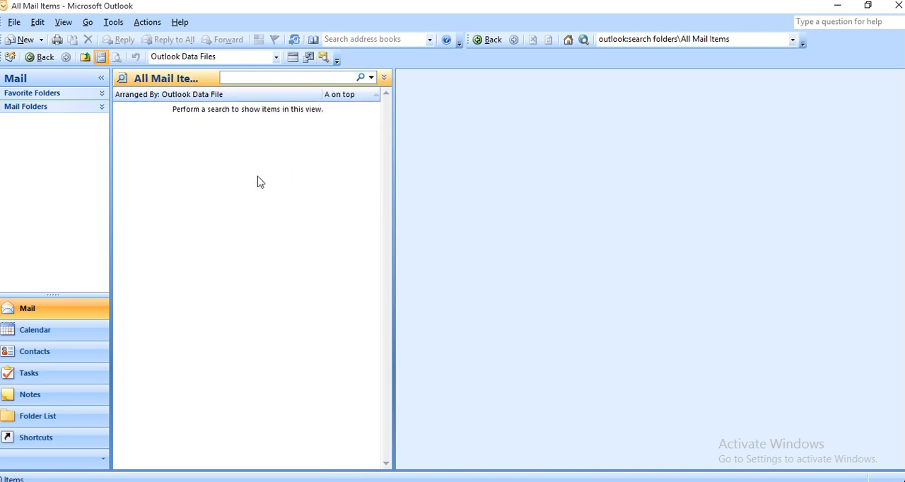
Open a blank new e-mail message to view its fields, and close it without composing anything
click(24, 40)
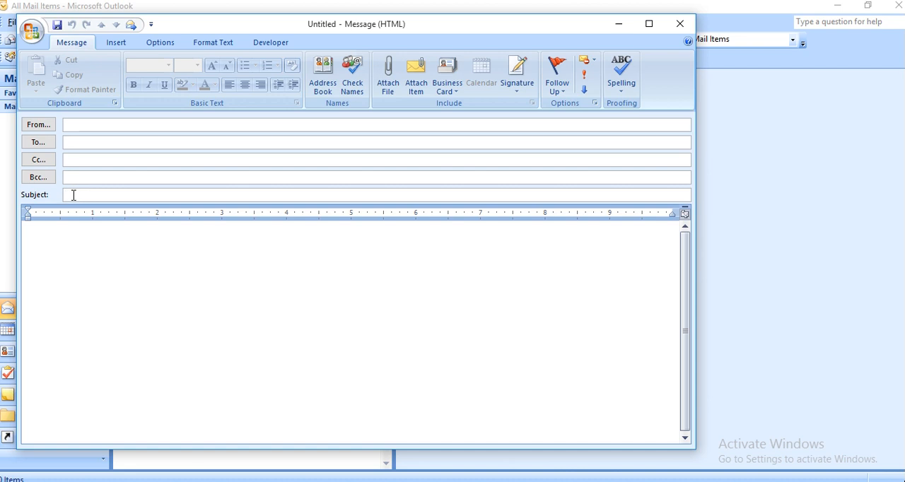
click(57, 253)
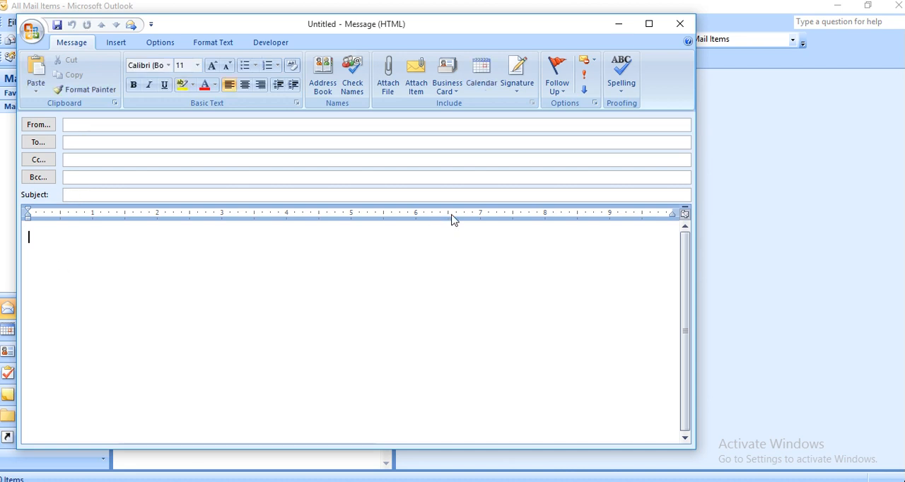
click(681, 26)
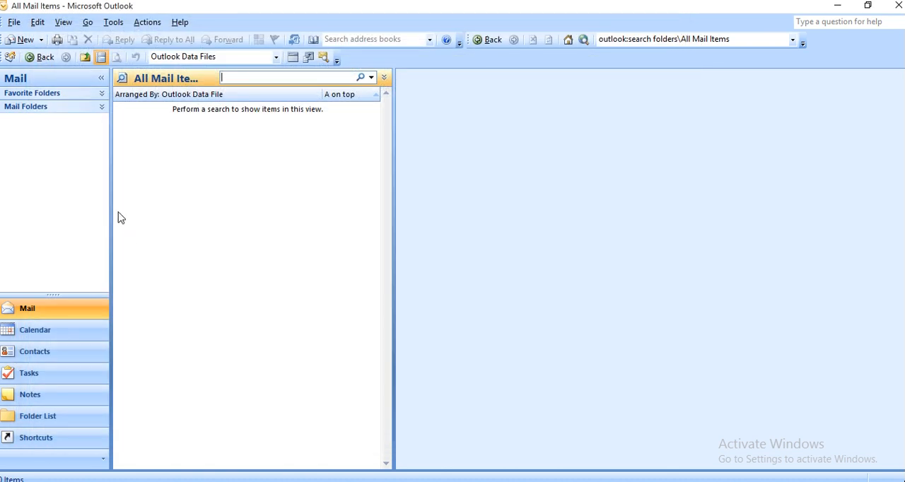
Switch to the Calendar and look through the remaining tasks in its To-Do Bar
click(64, 23)
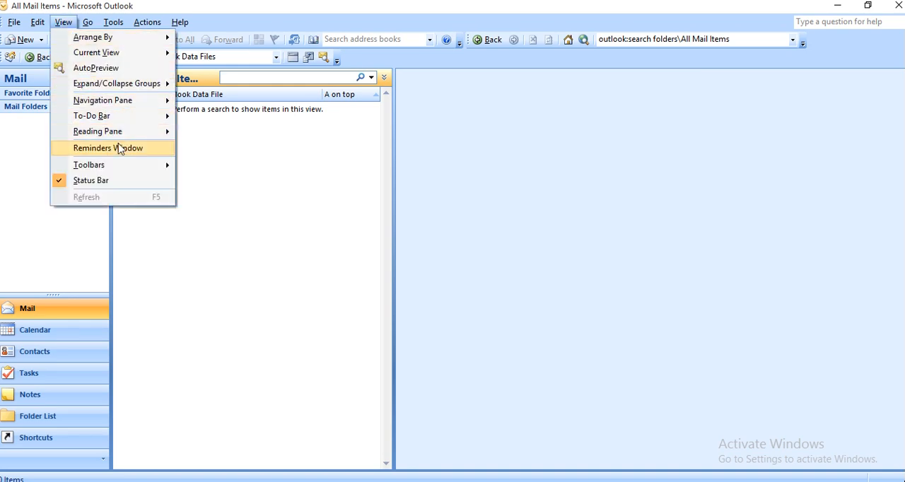
mouse_move(103, 22)
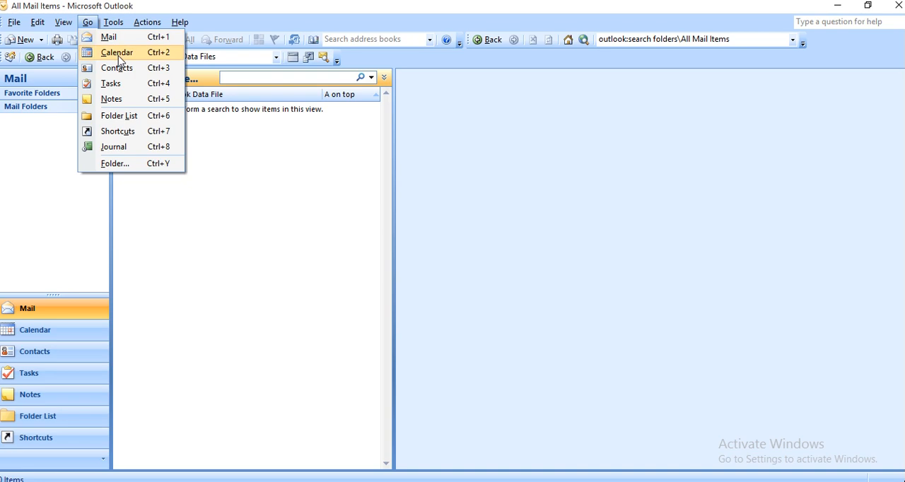
click(119, 55)
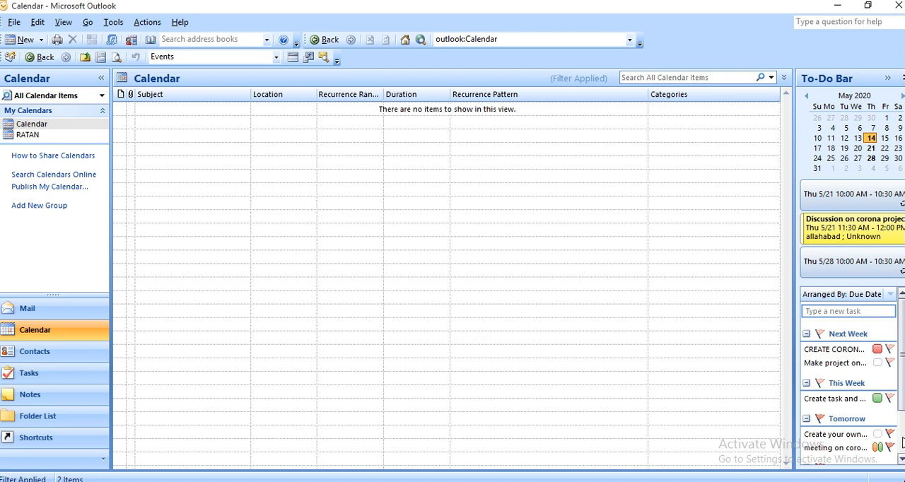
scroll(902, 441, down, 1)
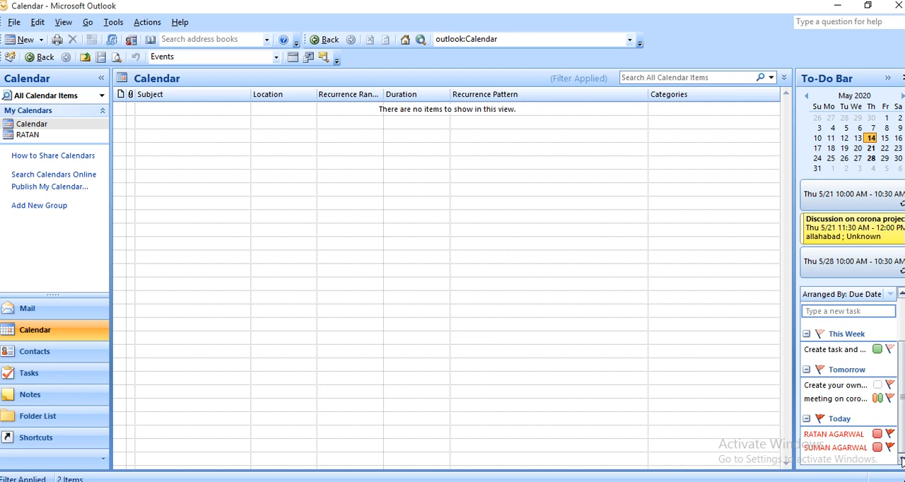
Select the default calendar, view the help topic on how to share calendars, and close it
click(87, 22)
mouse_move(113, 22)
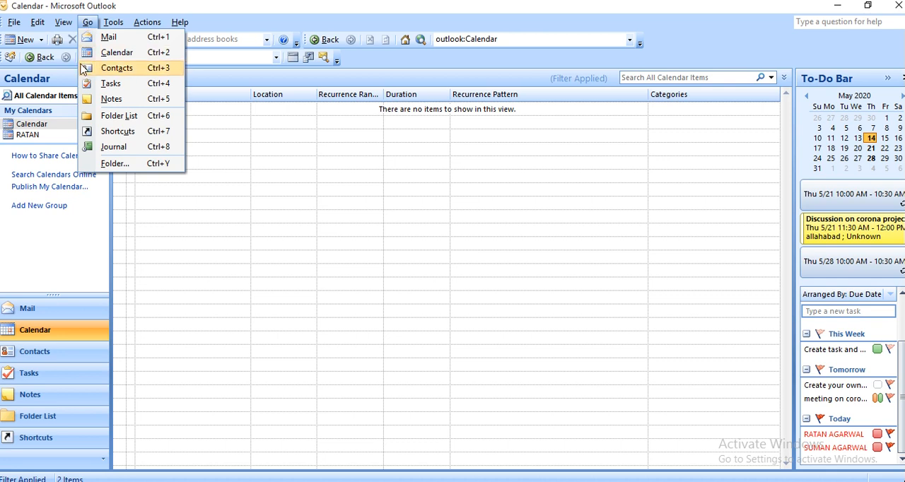
click(37, 128)
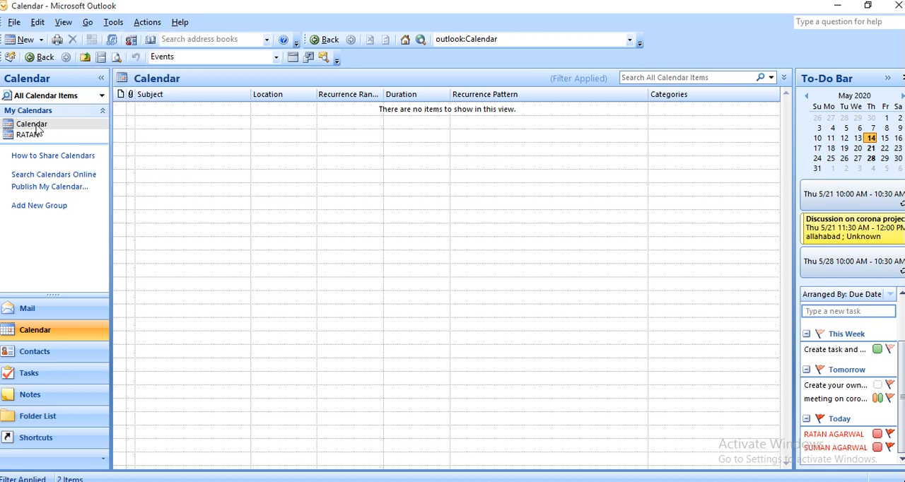
click(37, 128)
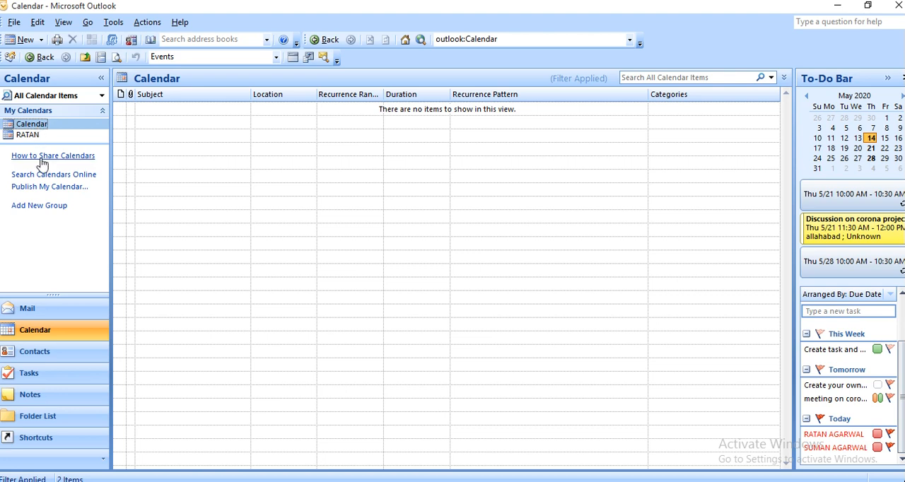
click(41, 160)
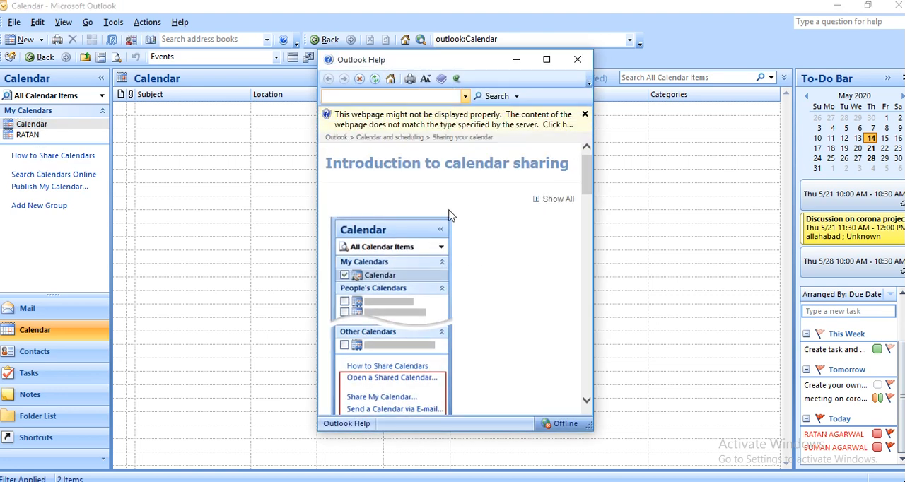
click(579, 60)
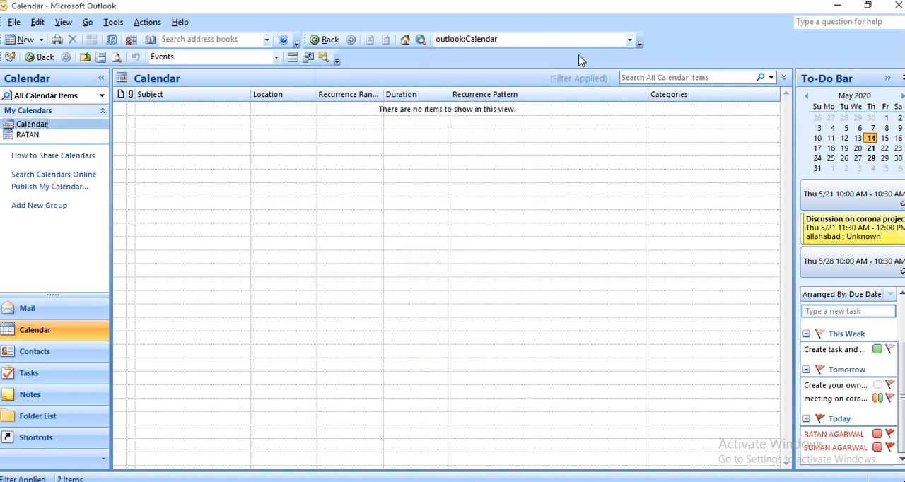
Open the online calendar link in the Opera browser, and quit Opera
click(50, 181)
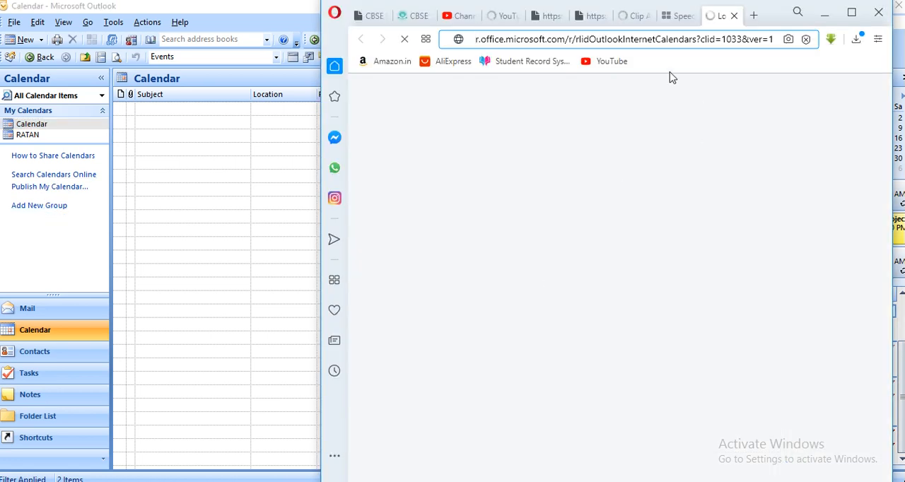
click(878, 14)
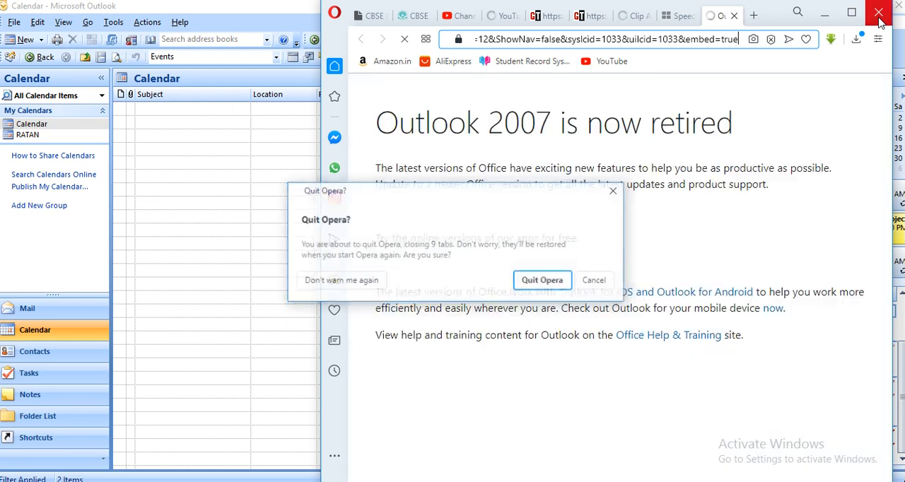
click(557, 286)
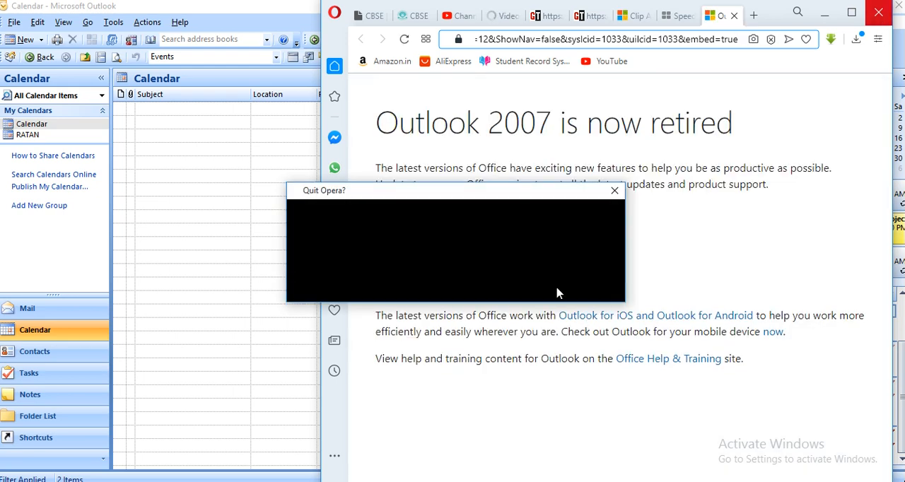
Show the second calendar under My Calendars and view it by day, by week and by month
click(21, 135)
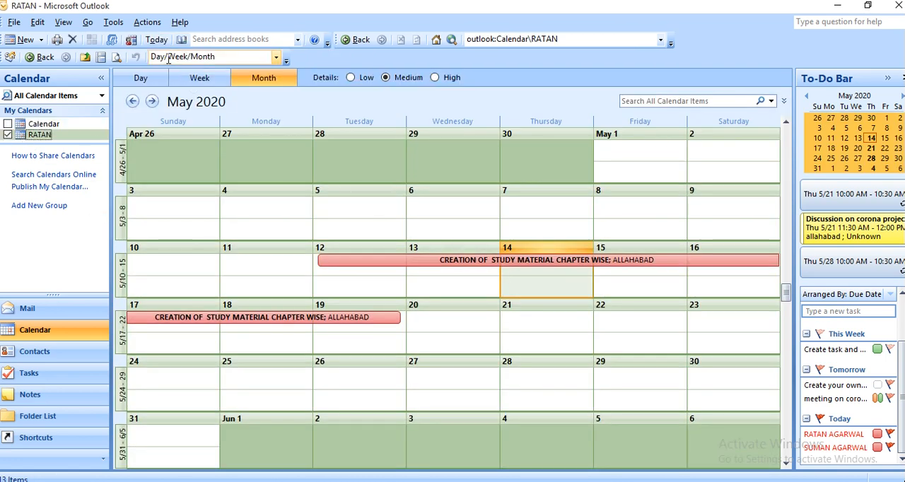
click(140, 79)
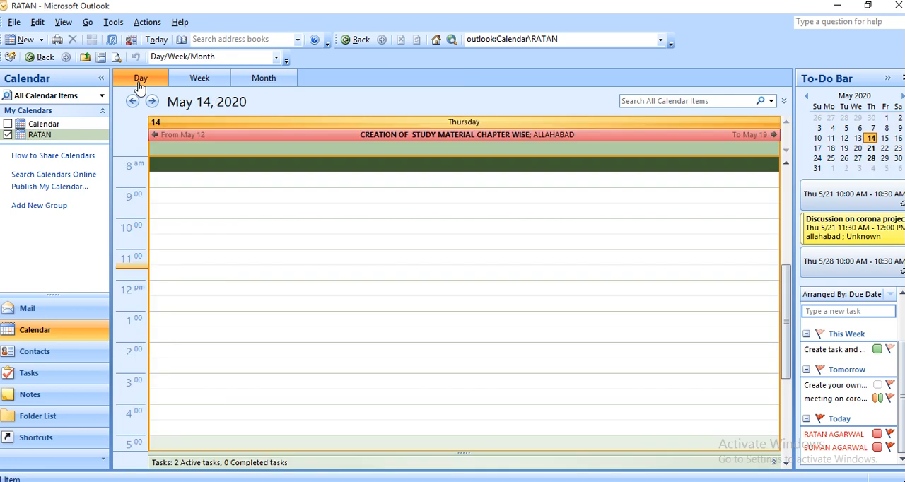
click(200, 82)
click(264, 85)
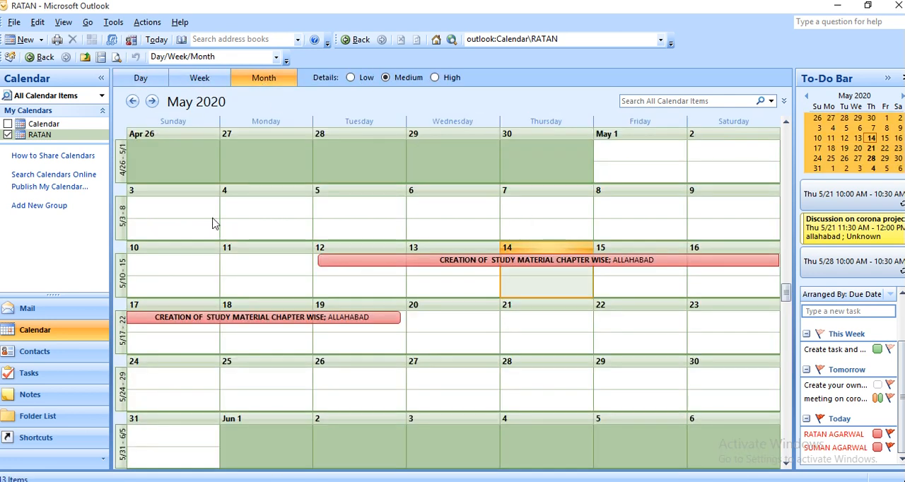
Create a journal entry with the subject "quick watch on vedio and make note" and a duration of 10 minutes
click(89, 22)
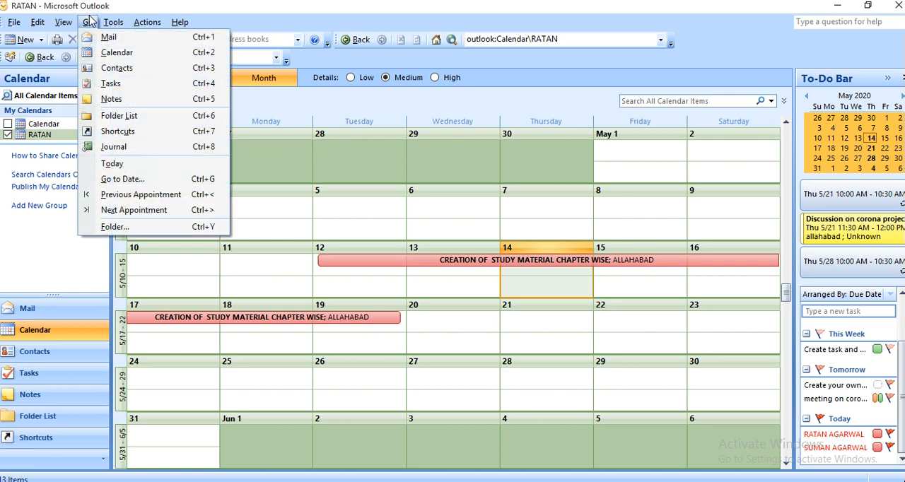
click(124, 148)
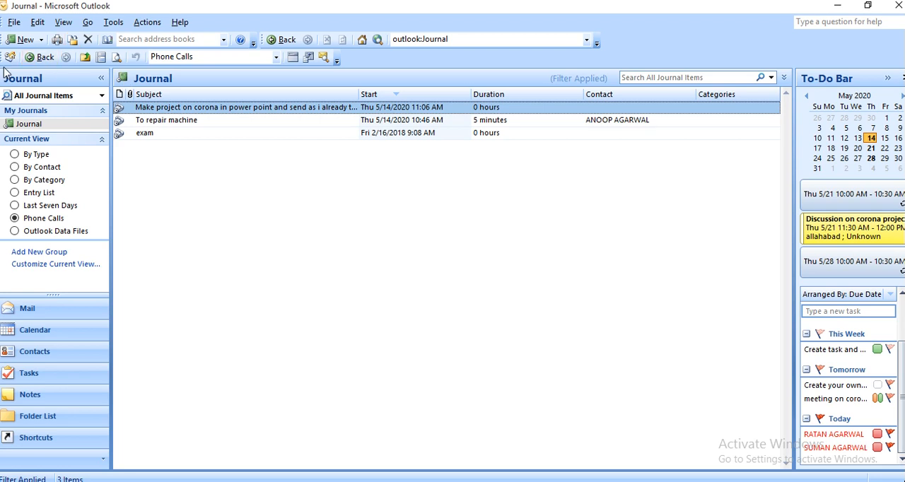
click(23, 41)
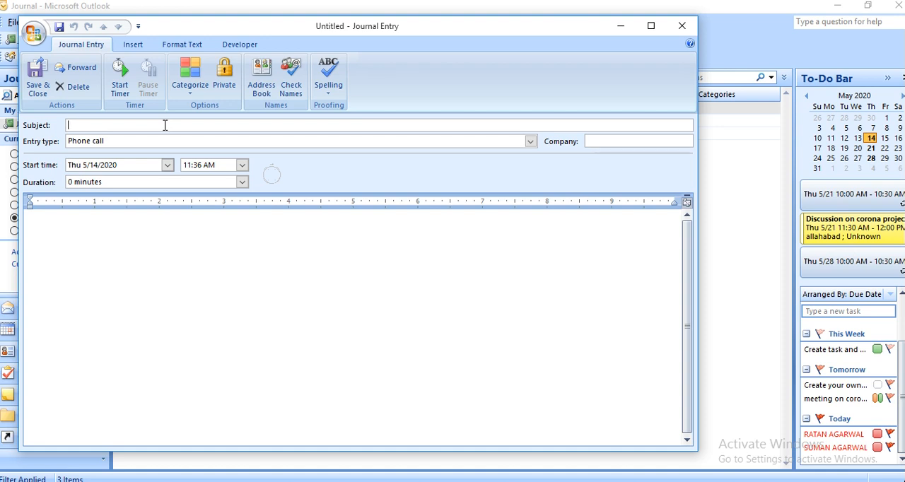
text(q)
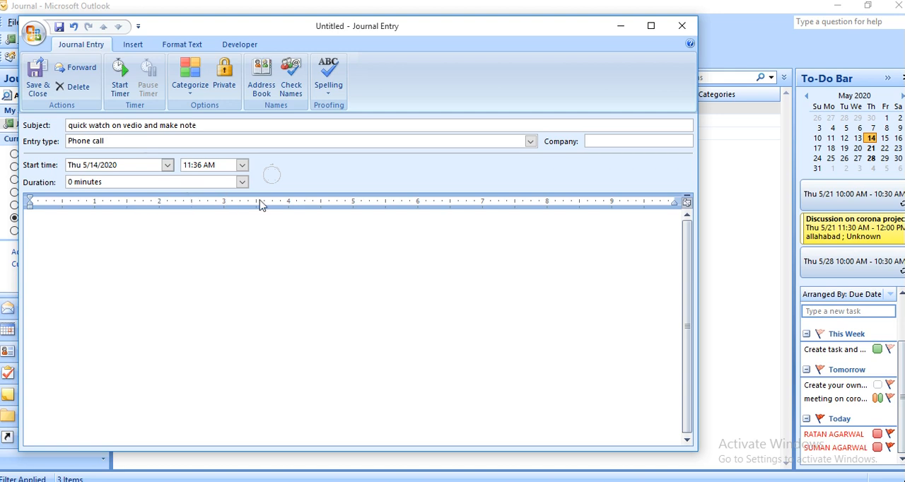
click(243, 183)
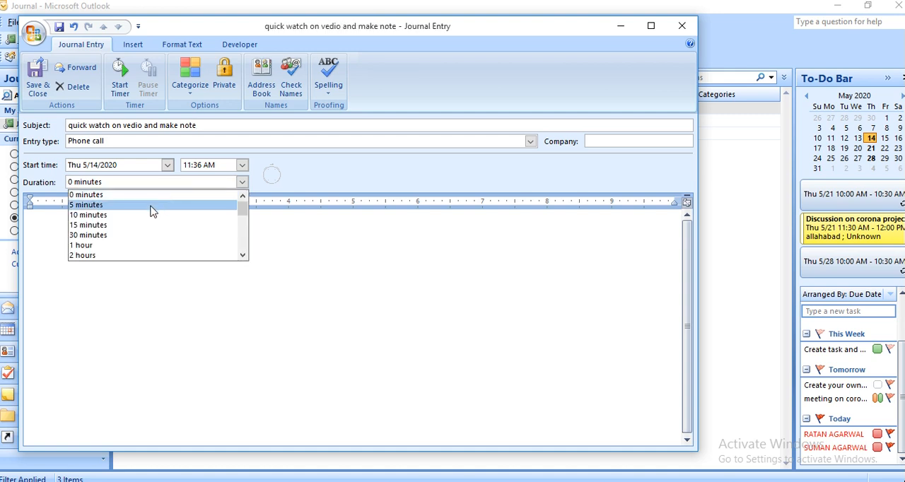
click(116, 215)
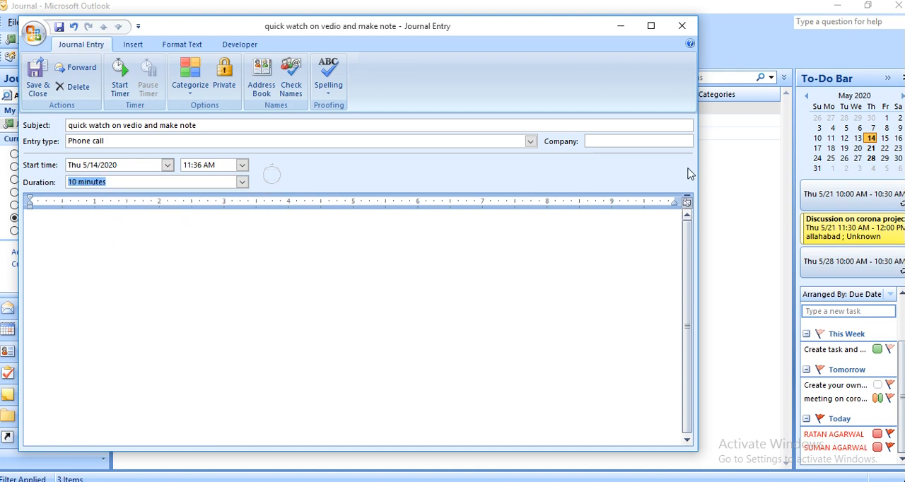
Enter the company "playnet" and the body text "Send to email" followed by the e-mail address, and save and close the journal entry
click(635, 142)
text(playnet)
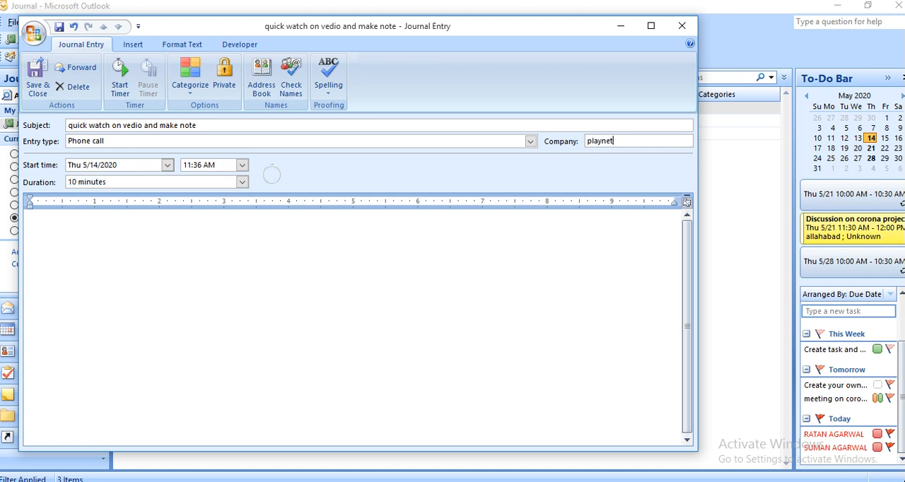
click(90, 245)
text(Send)
text(to email)
key(Return)
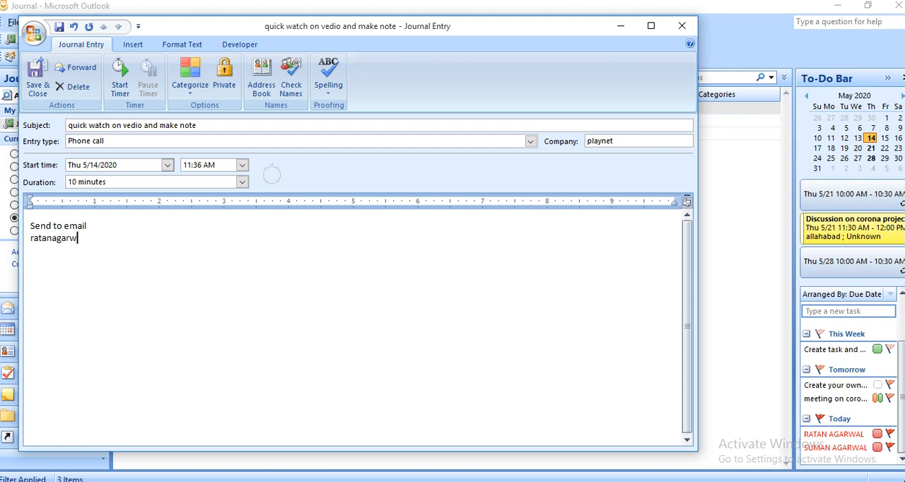
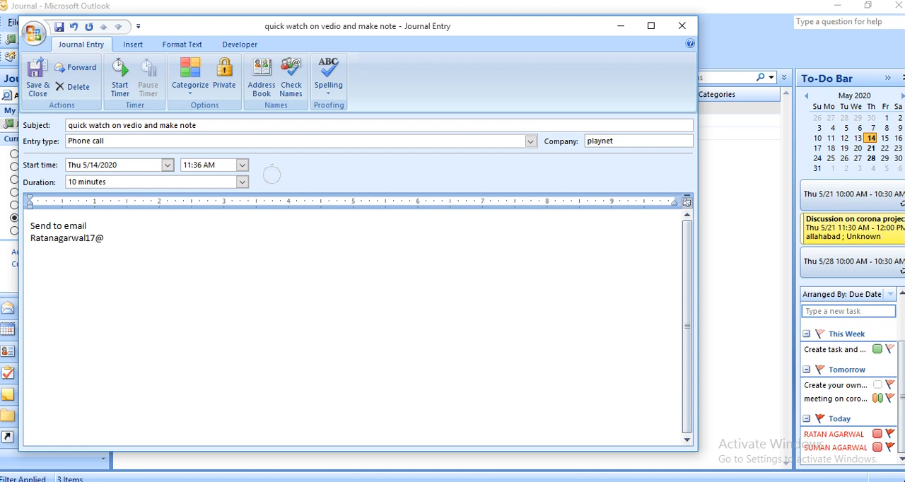
click(38, 85)
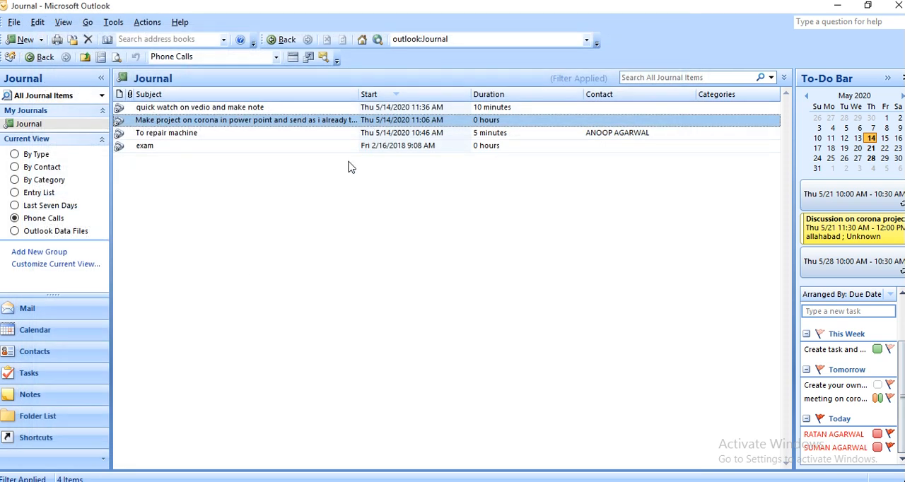
click(87, 23)
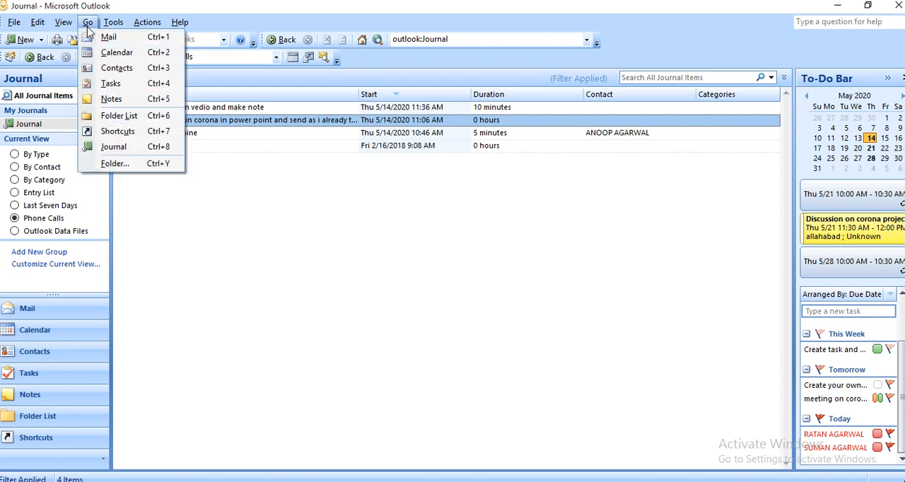
mouse_move(113, 23)
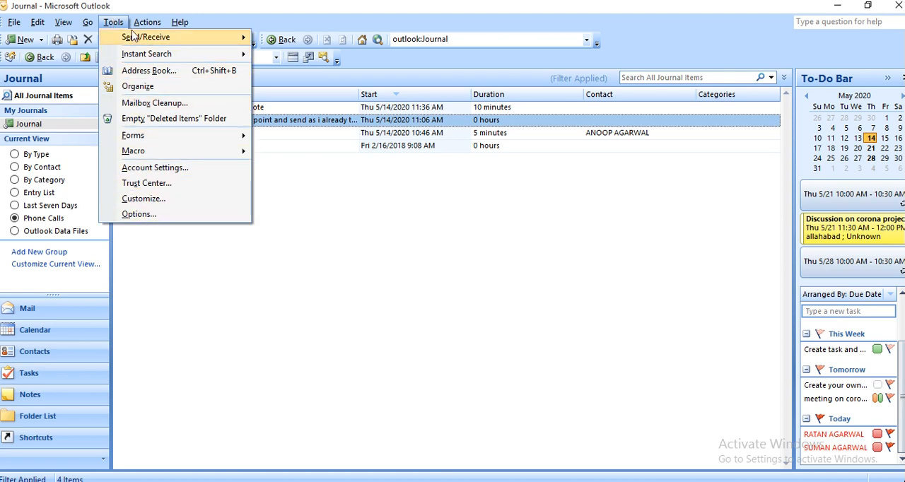
mouse_move(147, 26)
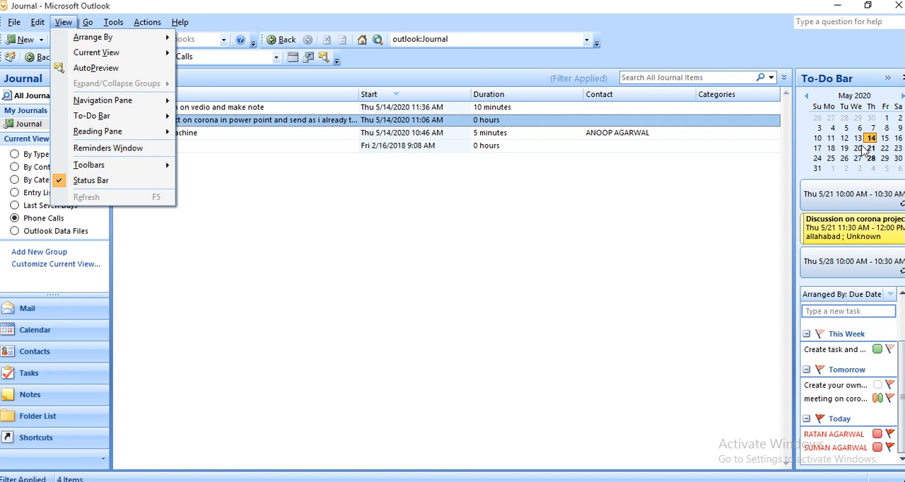
Complete the corona project meeting's body as "Please bring your project in pen drive and show me your project at my place", and save and close it
click(880, 225)
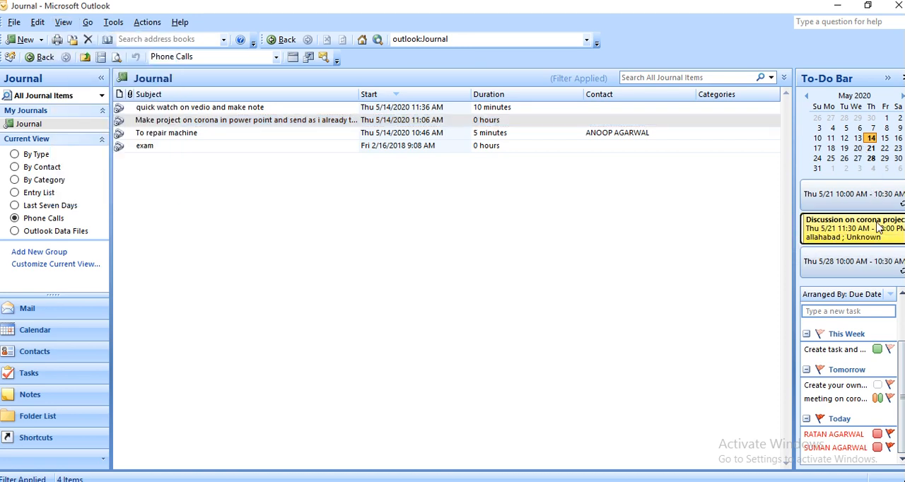
double_click(880, 225)
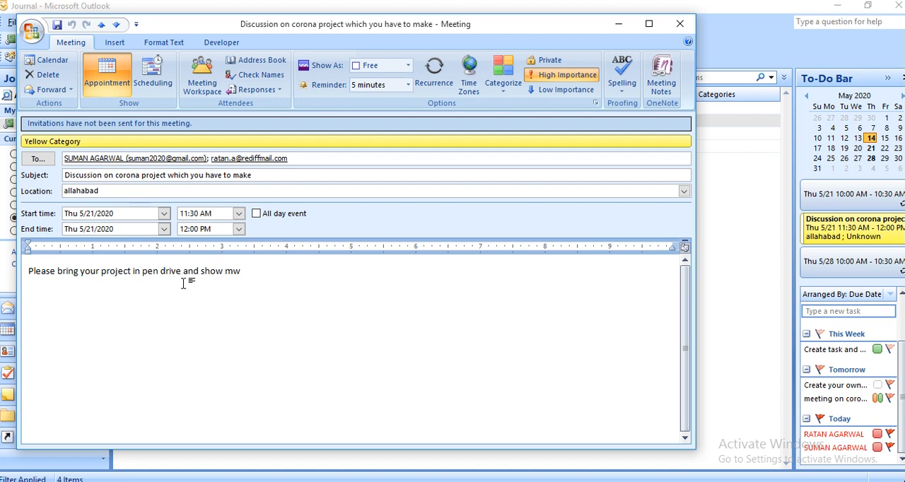
click(242, 273)
text(e your project)
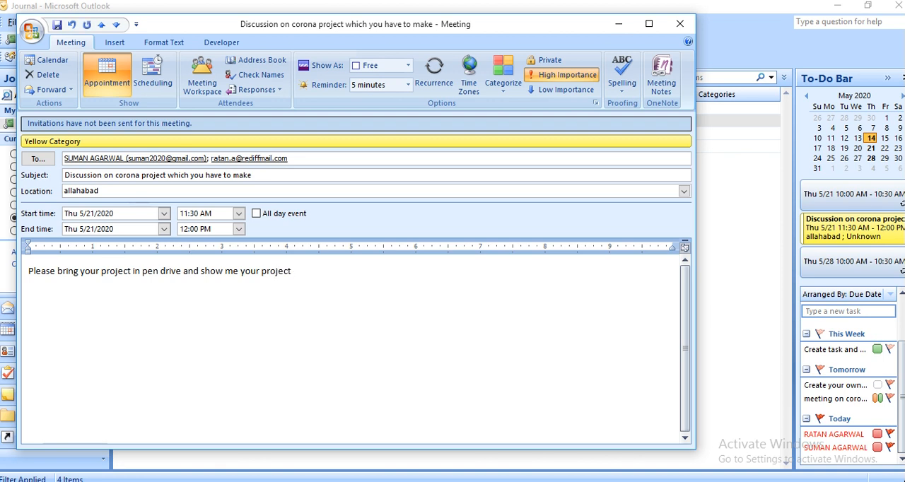
text( at my place)
click(57, 25)
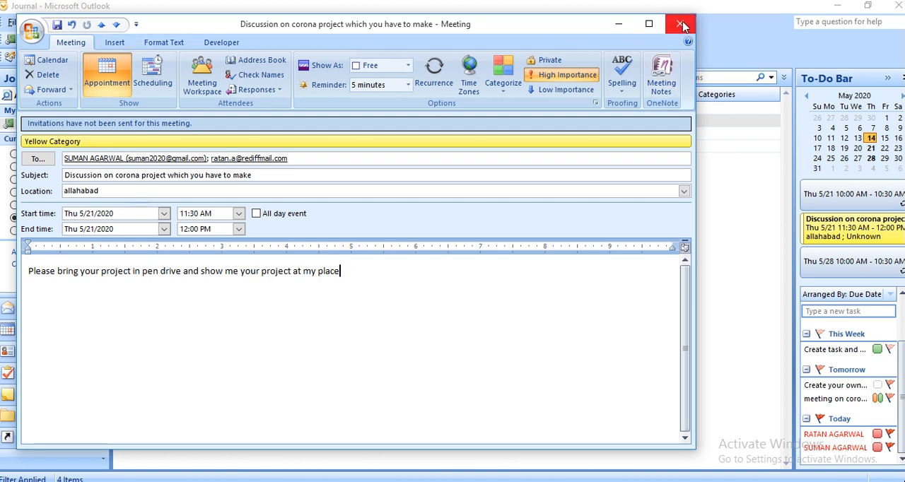
click(682, 24)
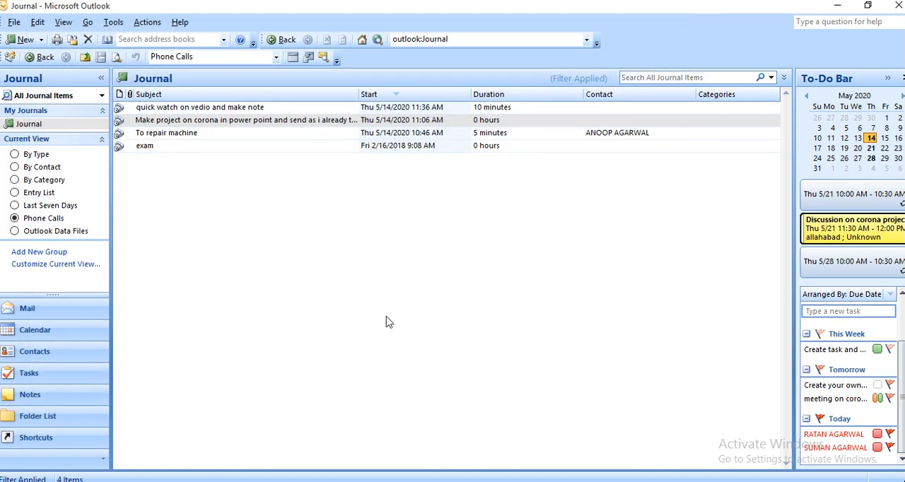
click(14, 24)
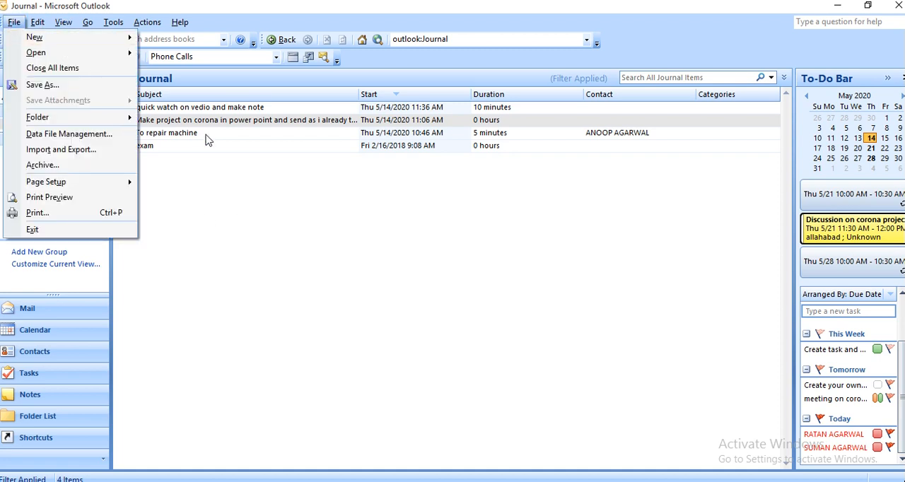
click(236, 171)
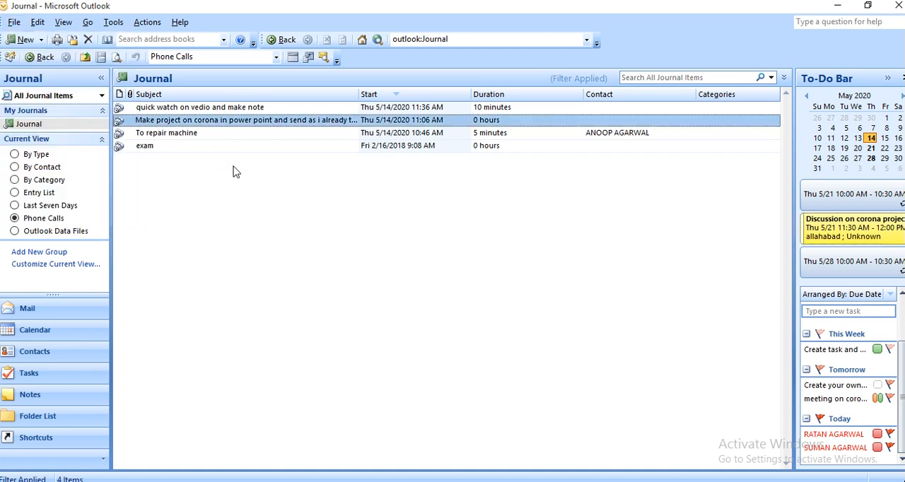
click(43, 42)
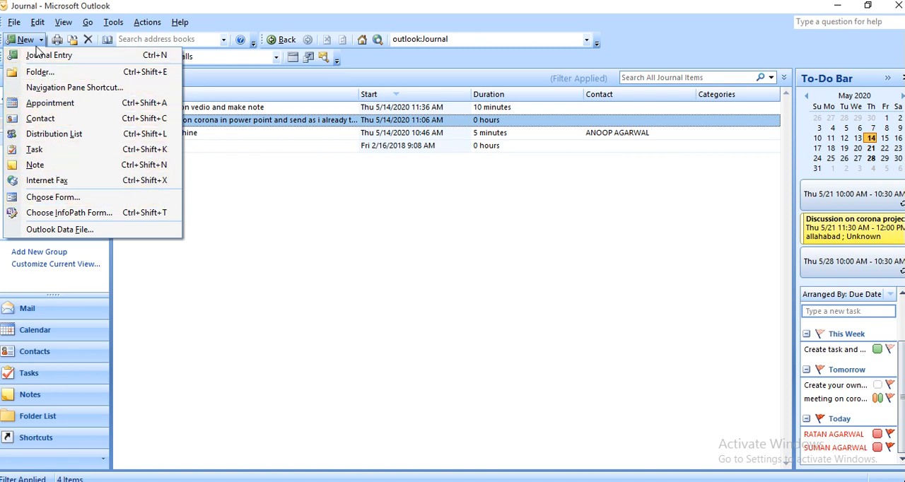
click(250, 372)
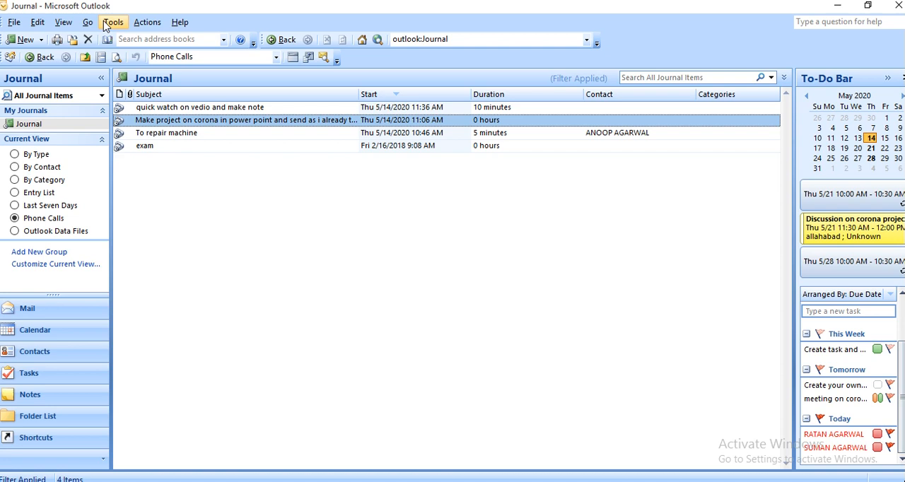
Exit Outlook and return to the desktop
click(15, 24)
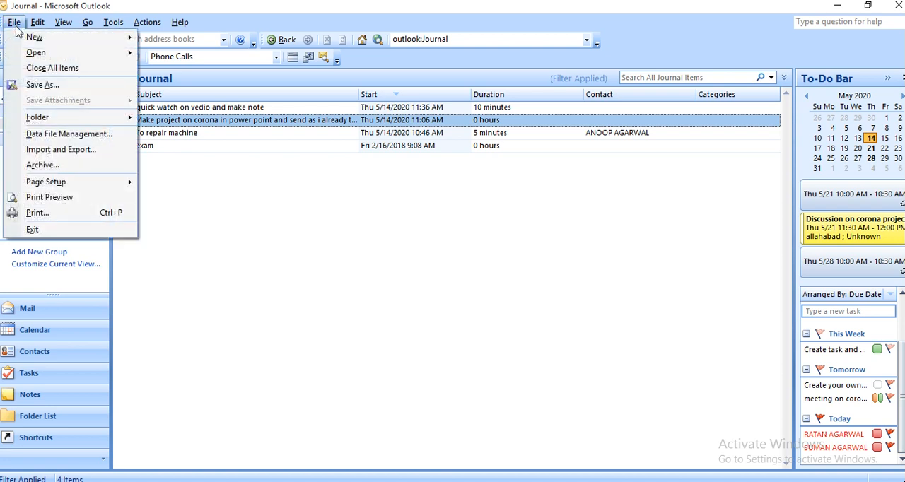
click(72, 234)
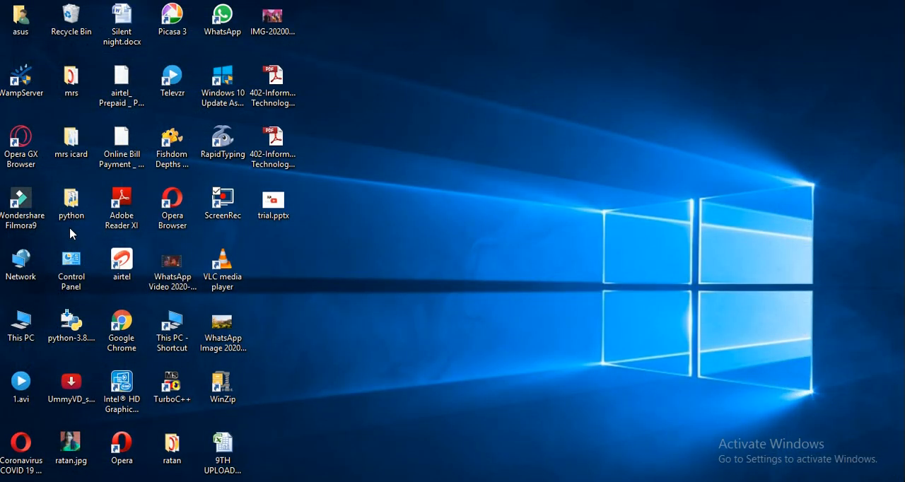